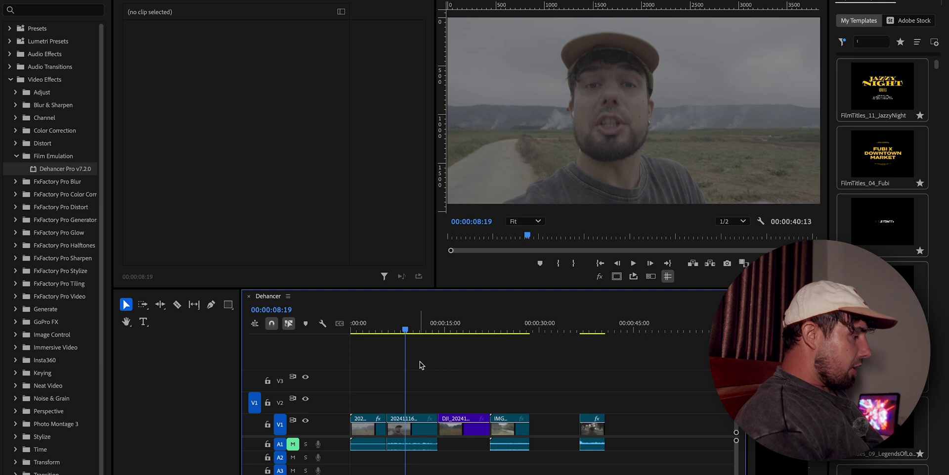
Preview the clips on track V1 by moving the playhead across the sequence, ending on the separate night street shot.
click(496, 329)
click(462, 330)
click(510, 328)
click(351, 324)
click(400, 329)
click(461, 325)
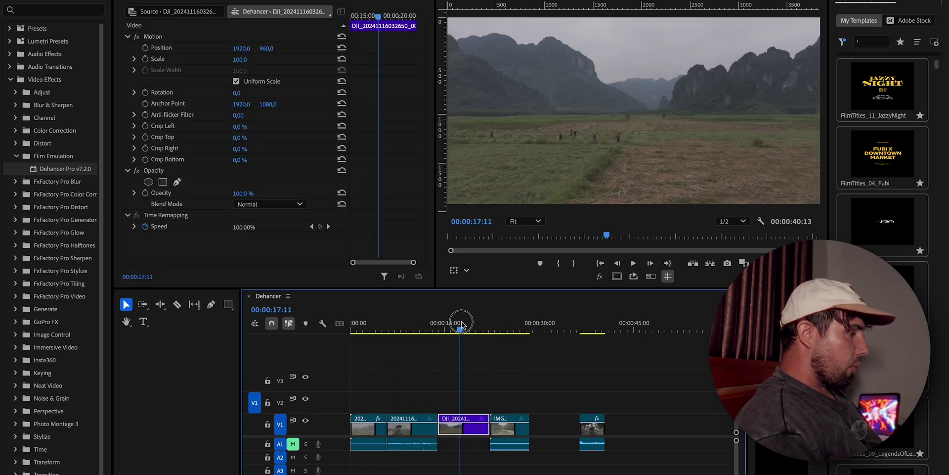
click(522, 323)
click(587, 325)
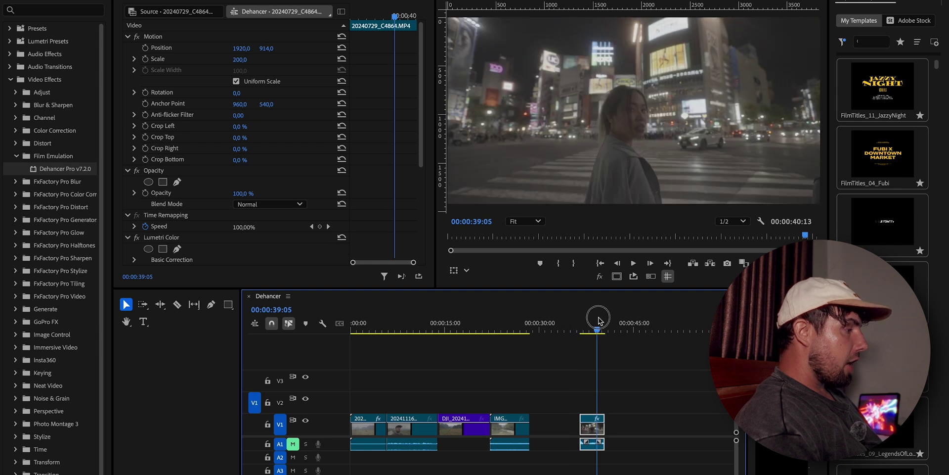
drag(587, 322, 590, 325)
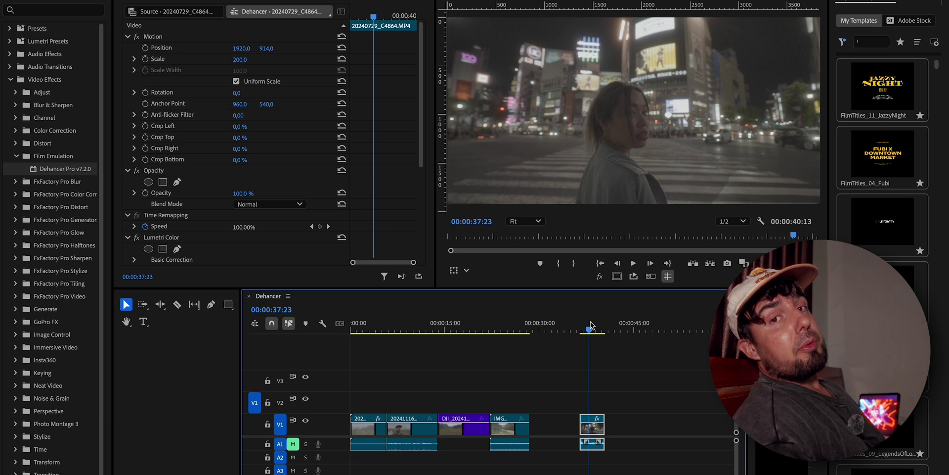
Add the adjustment layer from the project's VIDEOS bin on track V2, spanning the first four clips.
click(105, 3)
click(123, 9)
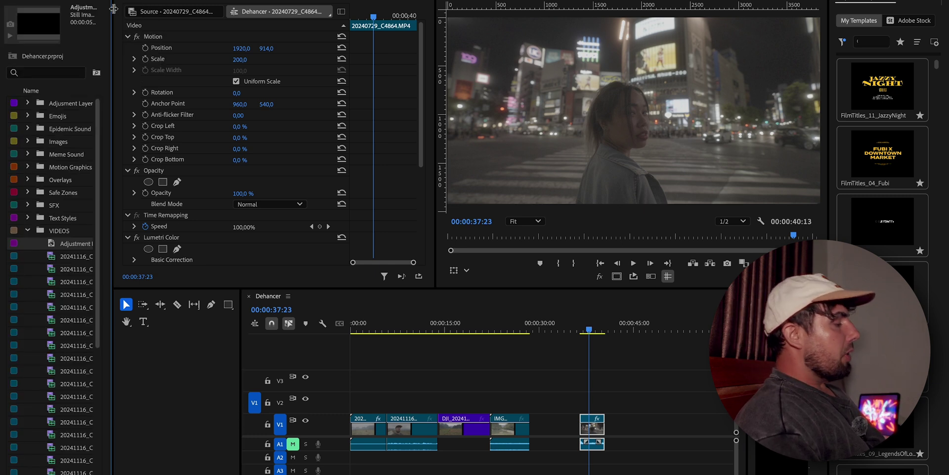
drag(64, 243, 536, 391)
Apply the Dehancer Pro v7.2.0 film emulation effect to the adjustment layer and check the frame at 00:00:11:10.
click(108, 3)
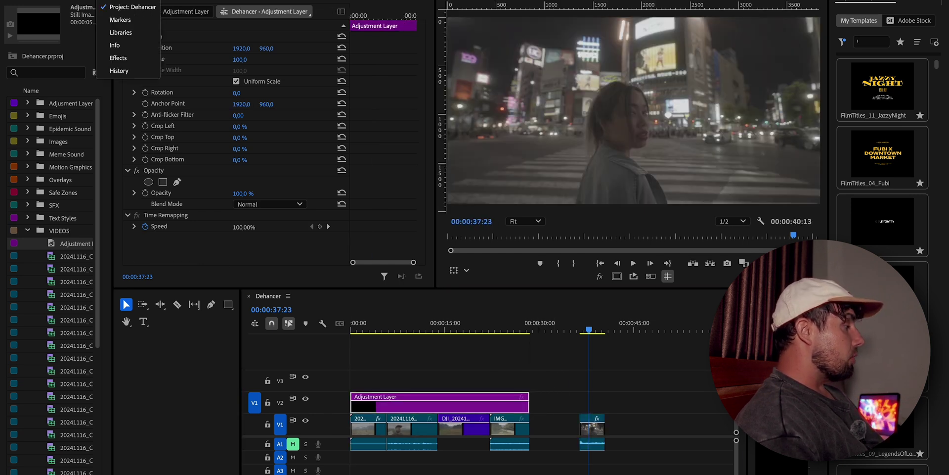
click(129, 61)
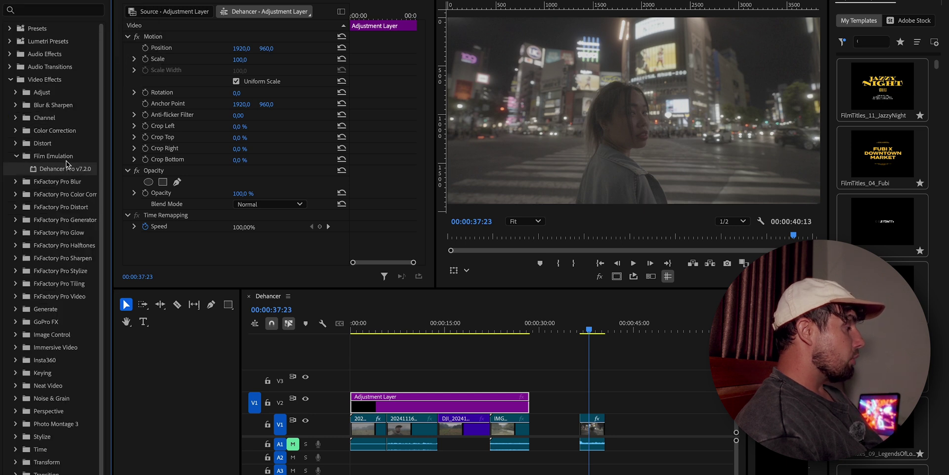
drag(54, 171, 424, 399)
mouse_move(434, 329)
mouse_down()
mouse_move(411, 327)
mouse_move(492, 326)
mouse_move(424, 325)
mouse_up()
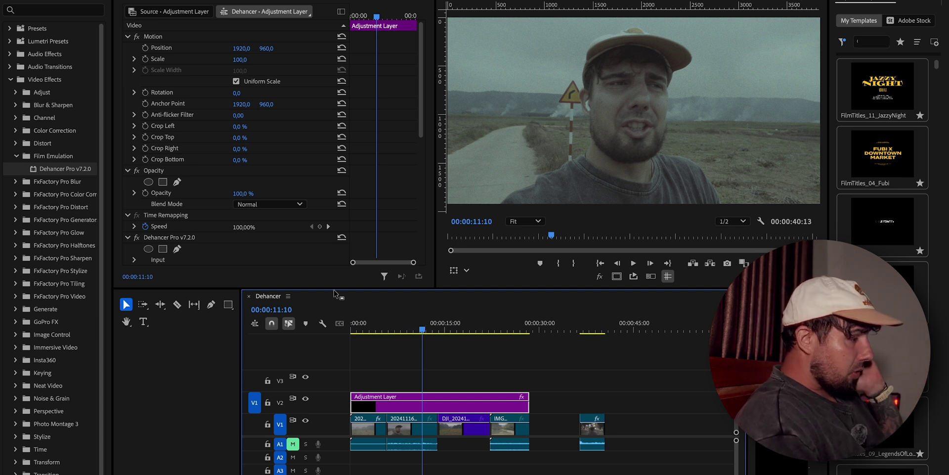
Set the Dehancer Input source of the adjustment layer to Choose Camera.
scroll(363, 205, down, 5)
scroll(421, 375, down, 3)
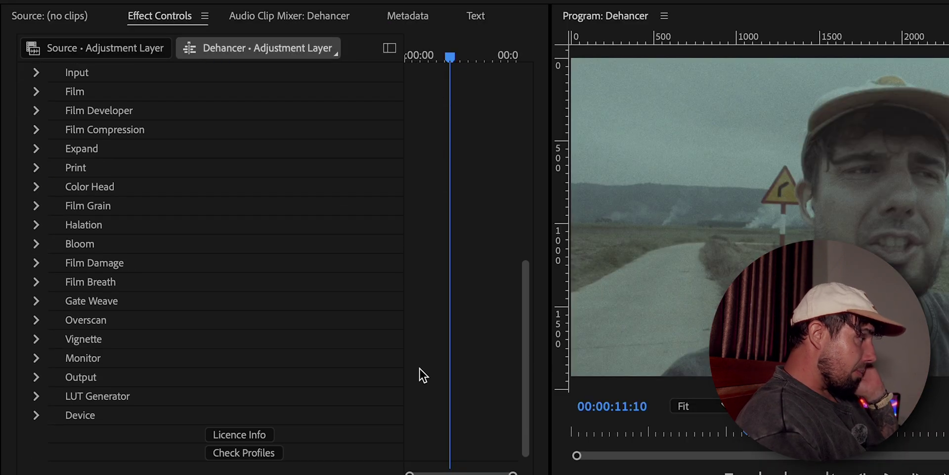
scroll(415, 322, up, 2)
click(36, 165)
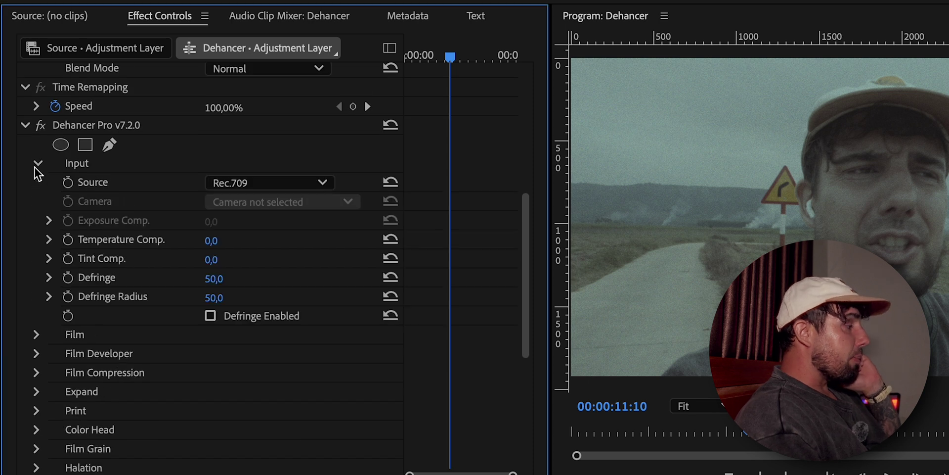
click(313, 185)
click(276, 341)
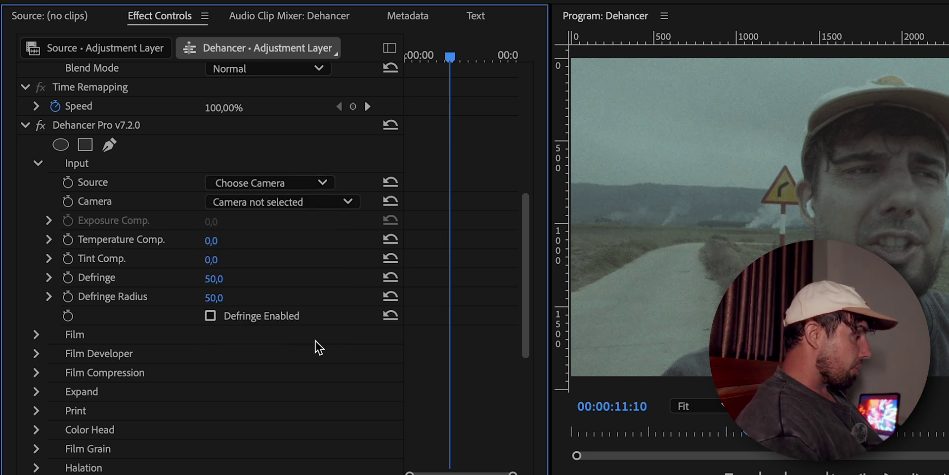
Choose the Sony / Alpha 7R V S-Log profile as the input camera and check the talking shot around 00:00:11:22.
click(289, 201)
scroll(314, 445, down, 15)
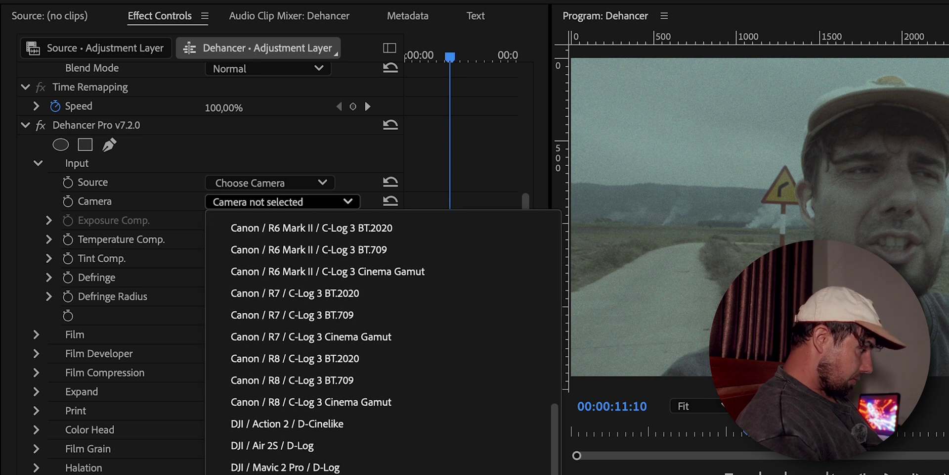
scroll(383, 341, down, 5)
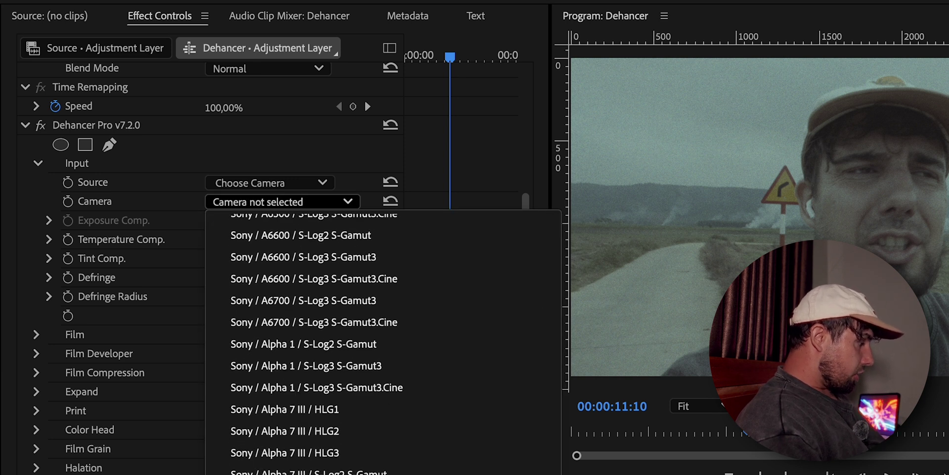
scroll(383, 341, down, 3)
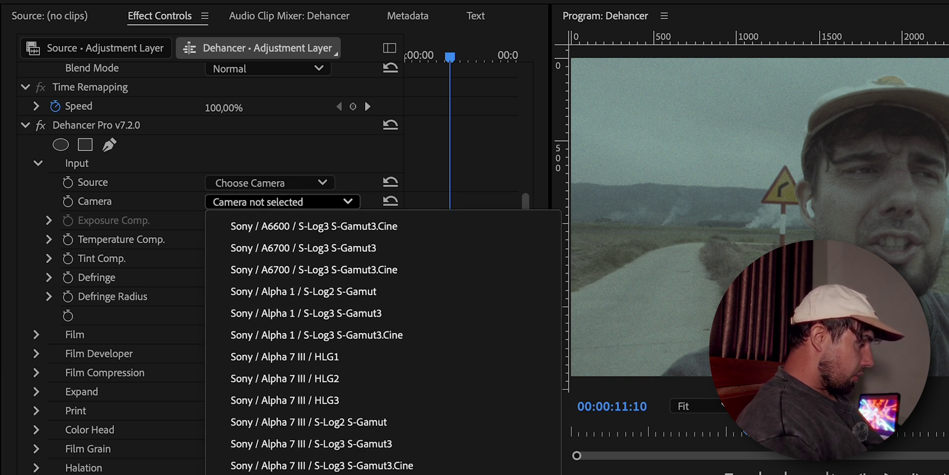
click(317, 470)
mouse_move(417, 341)
mouse_down()
mouse_move(392, 341)
mouse_move(424, 342)
mouse_up()
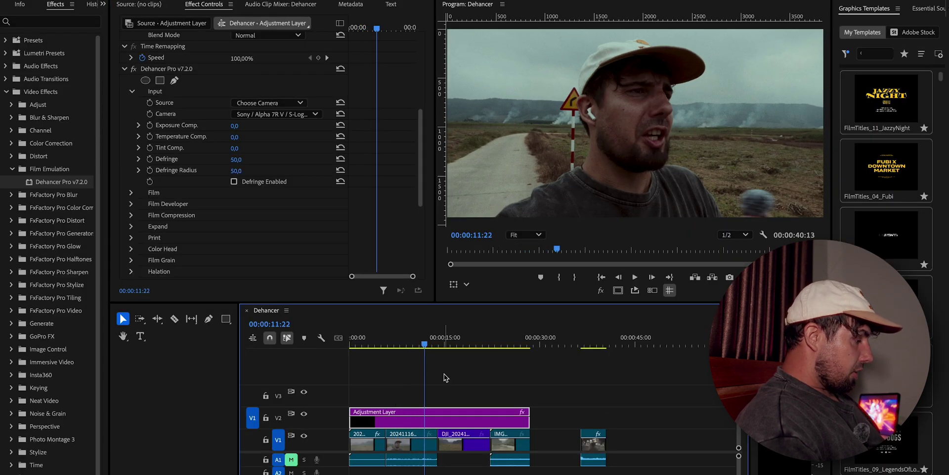
Split the adjustment layer at the start and end of the DJI clip.
key(c)
click(437, 418)
click(490, 418)
key(v)
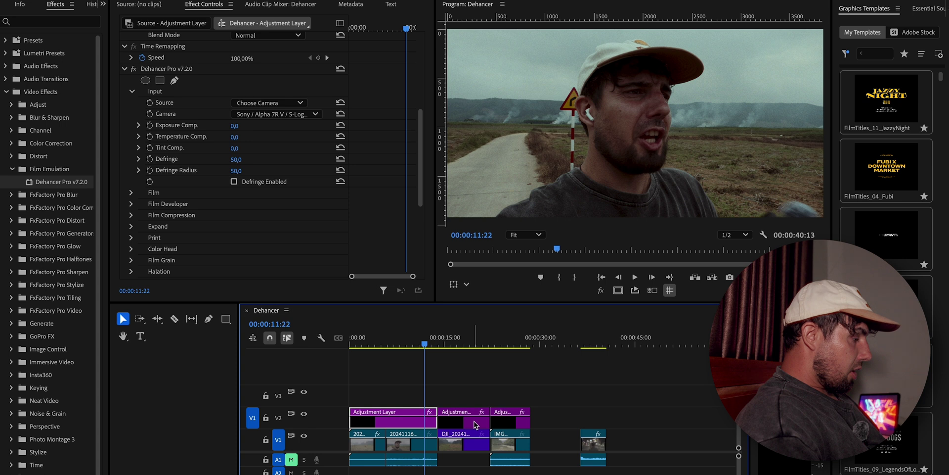
Set the matching input camera on the adjustment layer above the DJI clip, and Apple / iPhone / Apple Log on the one above the IMG clip.
click(474, 424)
click(468, 342)
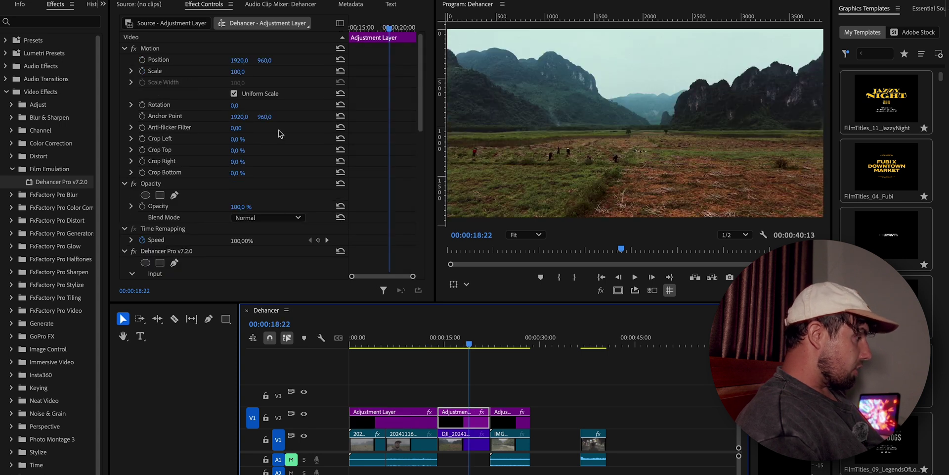
scroll(278, 133, down, 8)
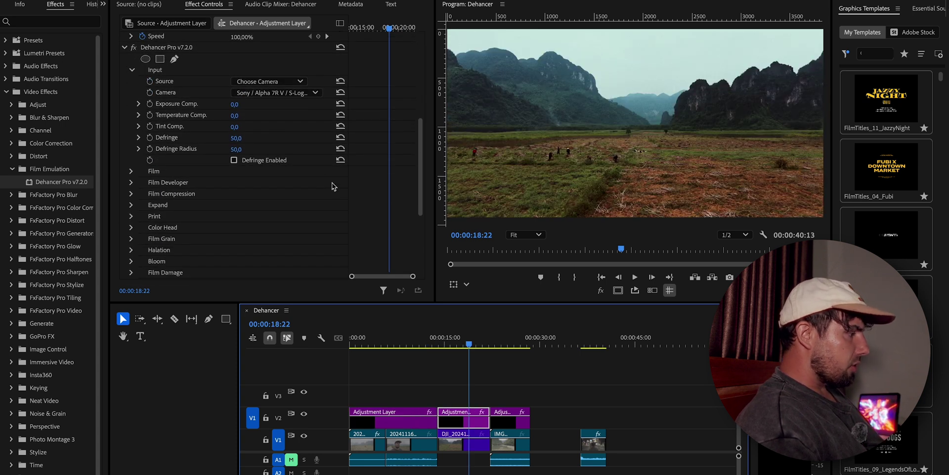
click(289, 93)
scroll(325, 287, up, 5)
scroll(324, 286, up, 15)
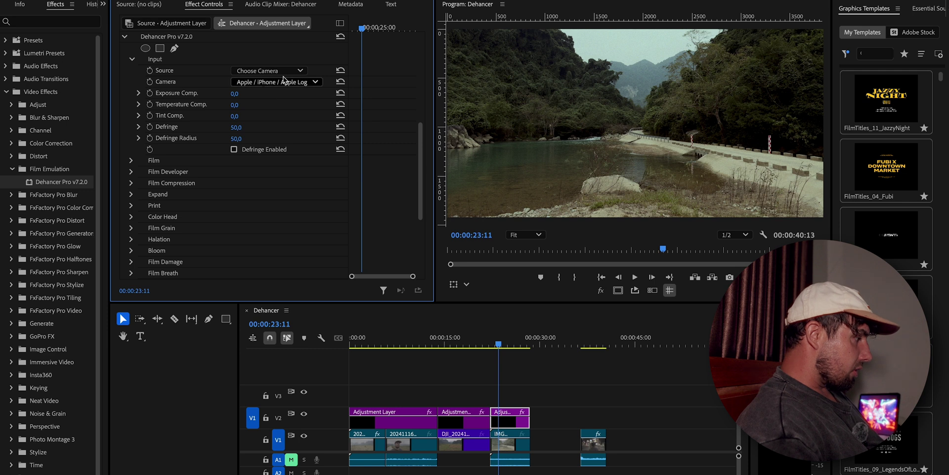
Compare the talking shot at 00:00:07:00 with track V2 hidden and shown.
click(394, 341)
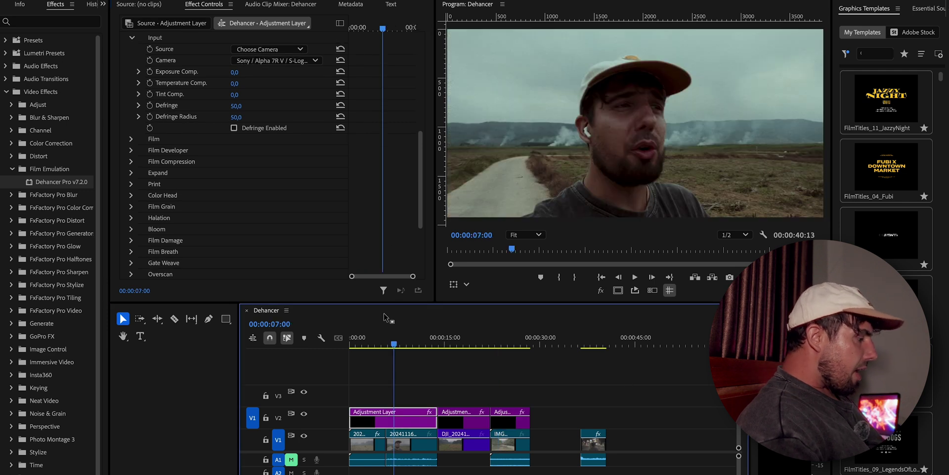
click(303, 413)
click(303, 413)
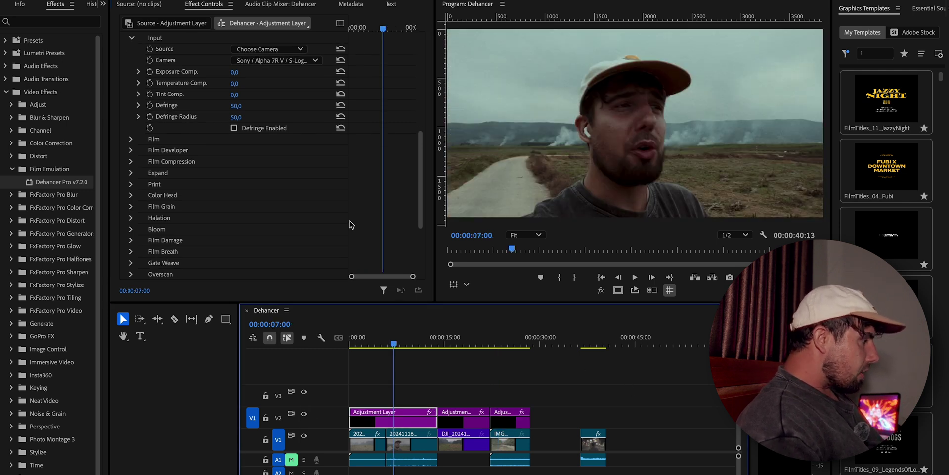
Set Exposure Comp. to 0.6 in the Dehancer Input settings of the first adjustment layer.
scroll(372, 160, up, 4)
scroll(372, 160, down, 2)
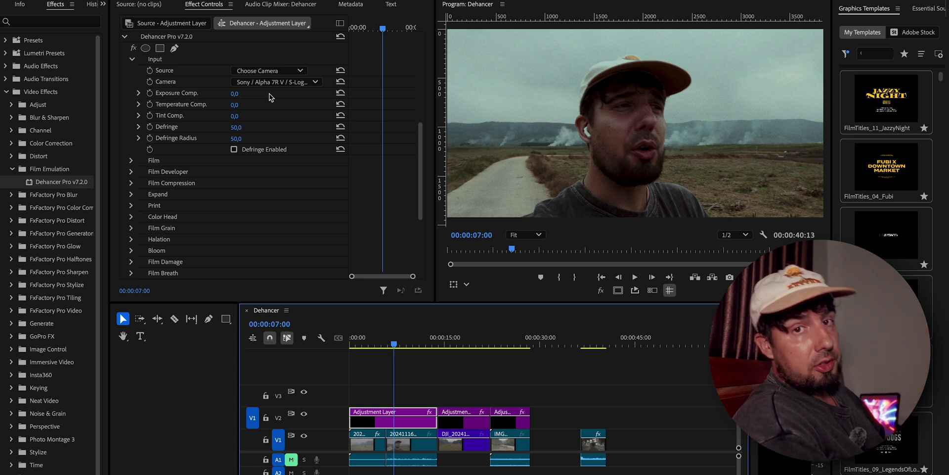
mouse_move(235, 93)
mouse_down()
mouse_move(247, 94)
mouse_move(239, 93)
mouse_up()
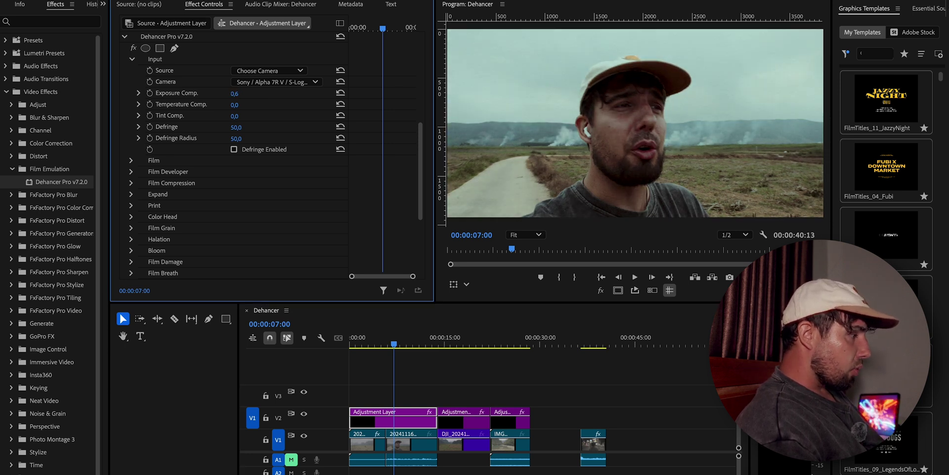
Try a Push/Pull value of -2.0 in the Dehancer Film settings and restore it to 0.
scroll(212, 165, down, 1)
click(131, 139)
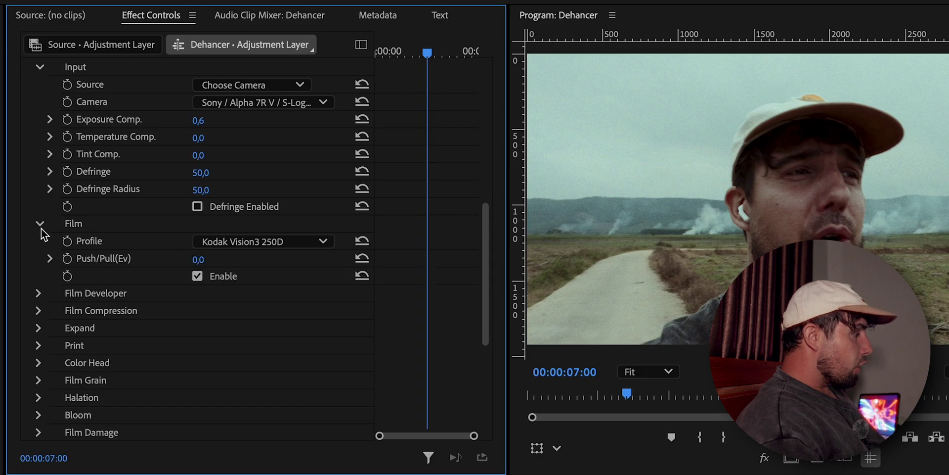
scroll(197, 230, down, 2)
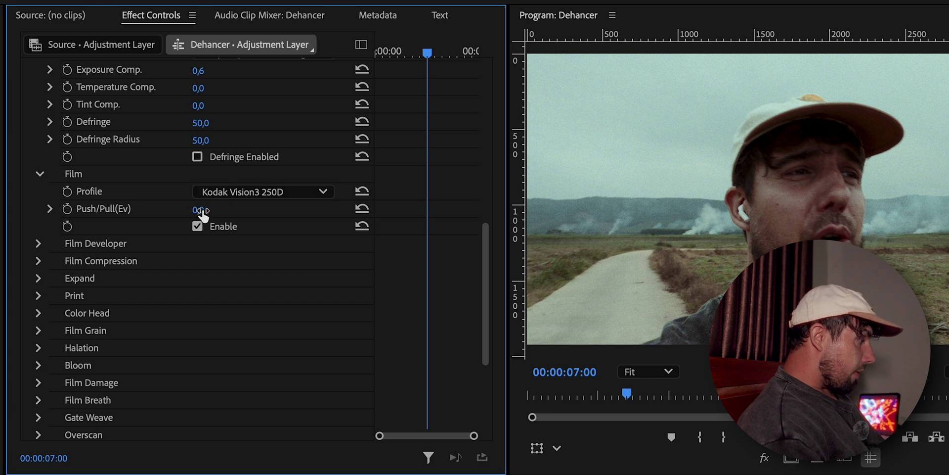
mouse_move(200, 209)
mouse_down()
mouse_move(210, 210)
mouse_move(188, 210)
mouse_up()
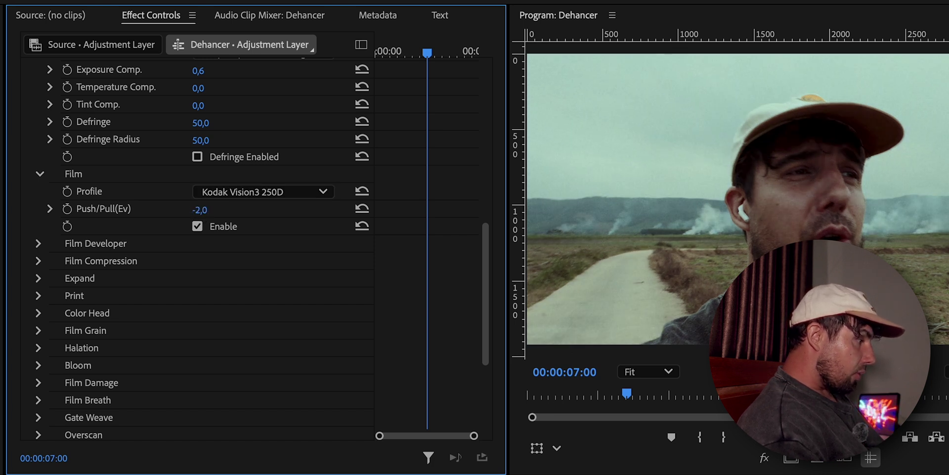
click(203, 210)
text(0)
key(Return)
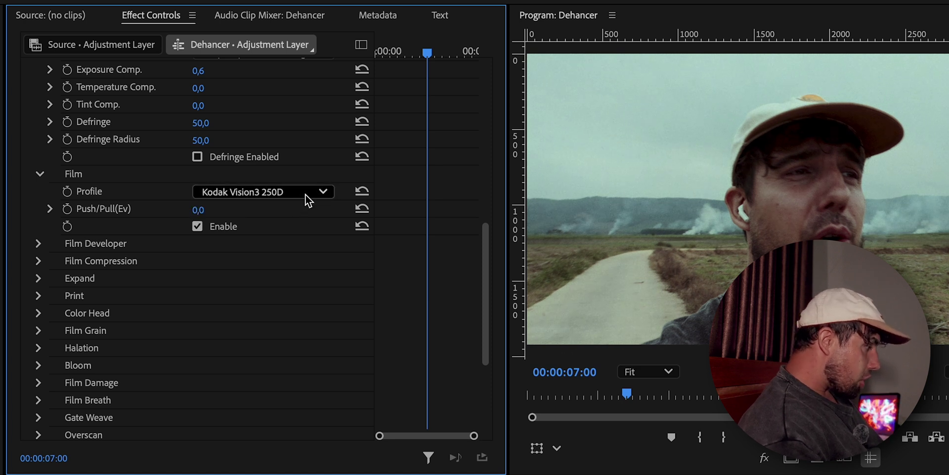
Try the Kodak Vision3 500T, Kodak Vision3 50D, Kodak Portra 400 and Kodak Ektar 100 film profiles on the first adjustment layer.
click(311, 192)
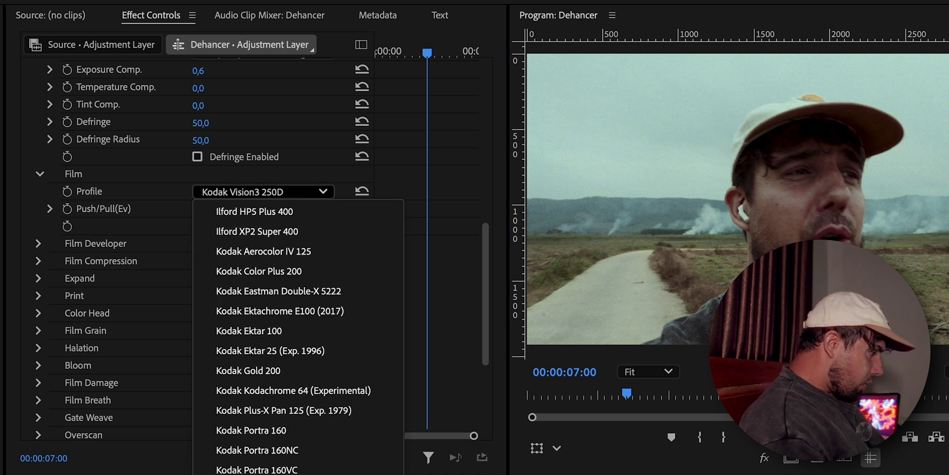
key(Down)
key(Return)
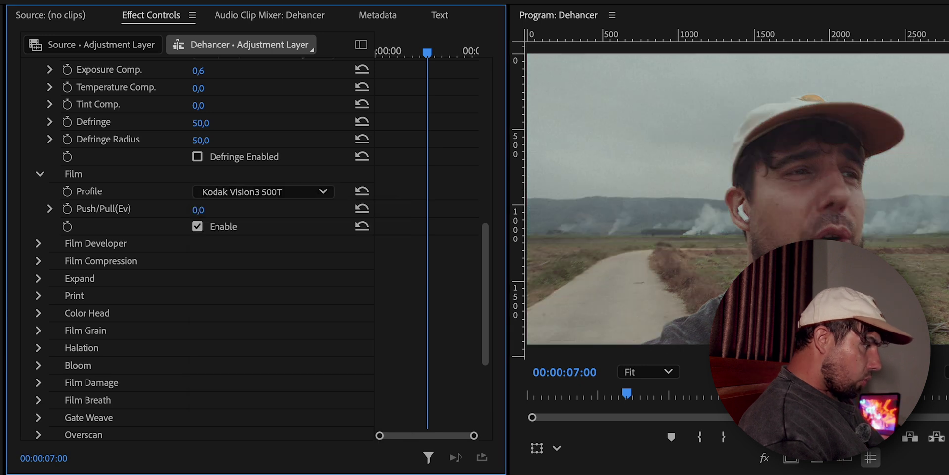
click(249, 193)
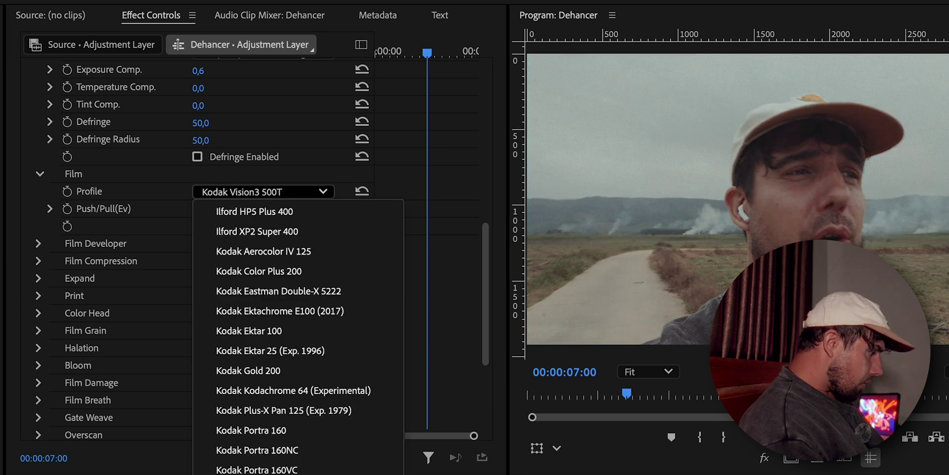
key(Down)
key(Return)
click(255, 192)
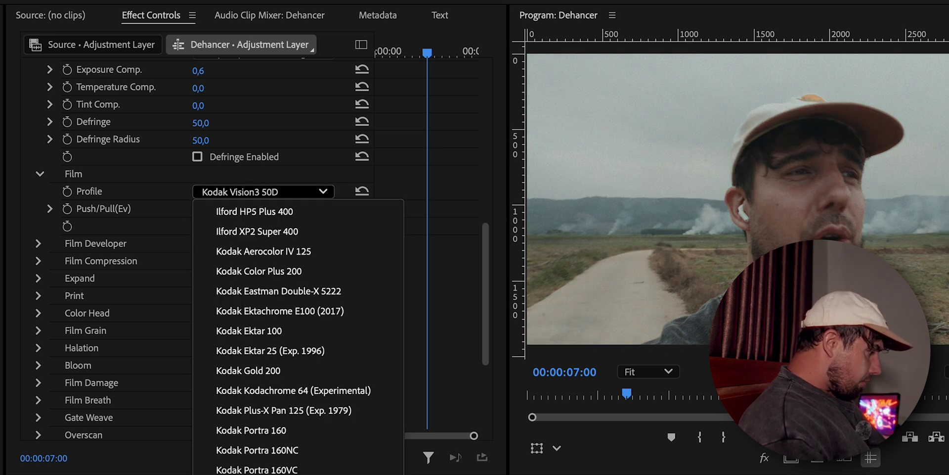
key(Return)
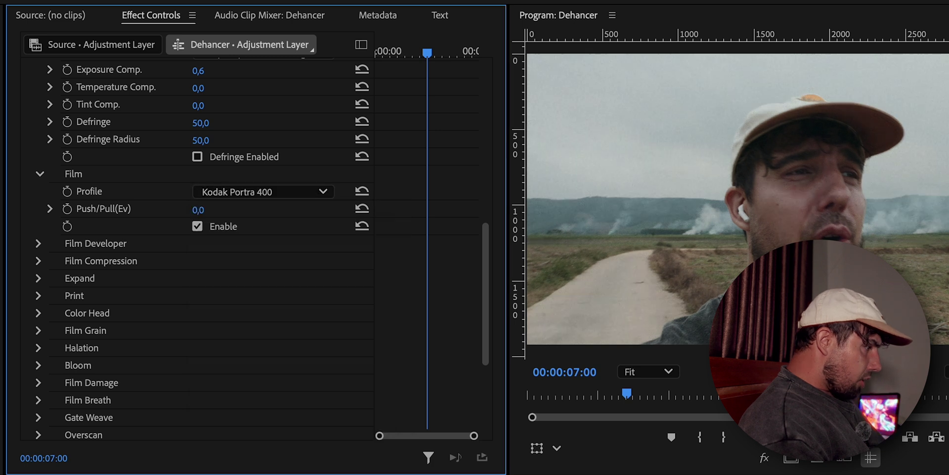
click(242, 193)
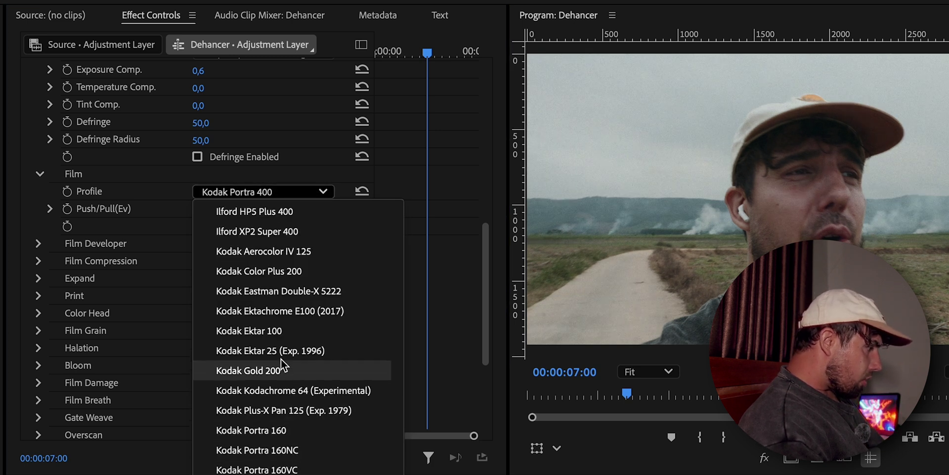
click(282, 329)
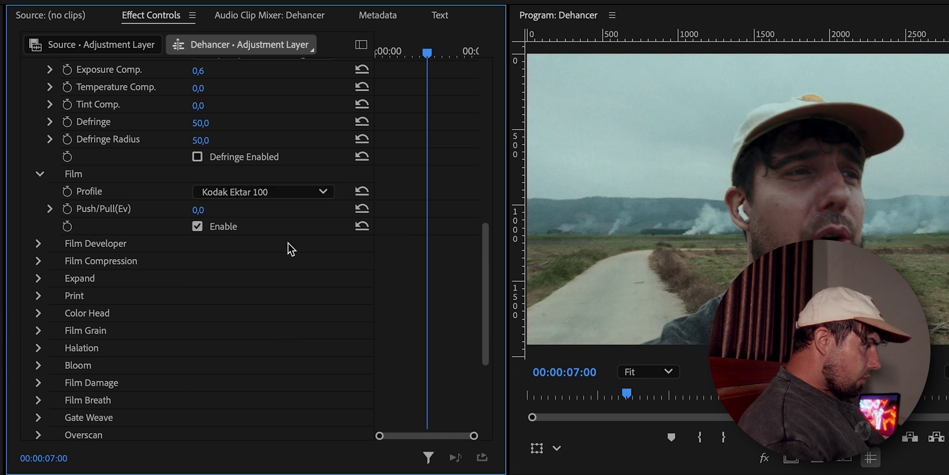
Try the Kodak Color Plus 200 film profile and settle on Kodak Aerocolor IV 125 for the first adjustment layer.
click(280, 194)
scroll(281, 332, up, 2)
click(269, 307)
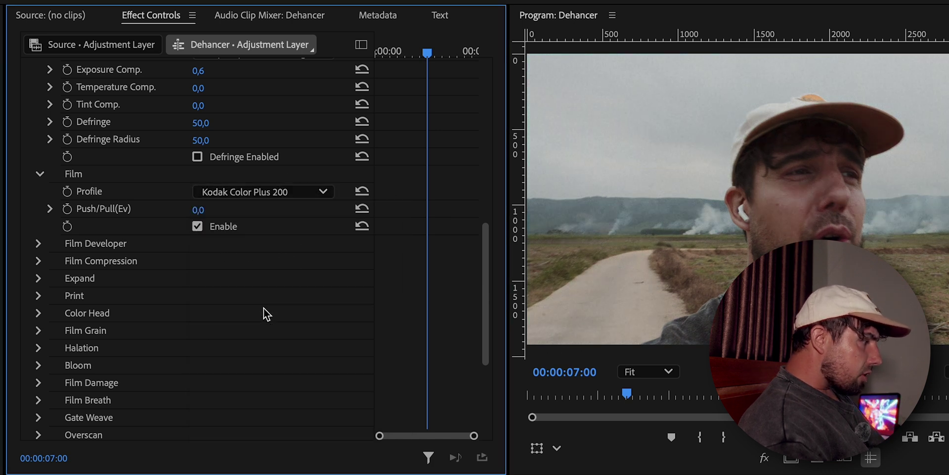
click(279, 194)
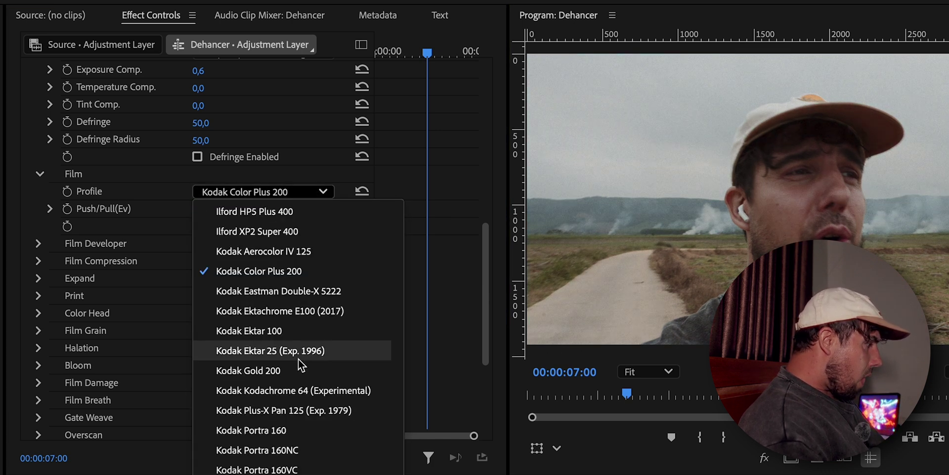
scroll(298, 359, up, 1)
click(292, 269)
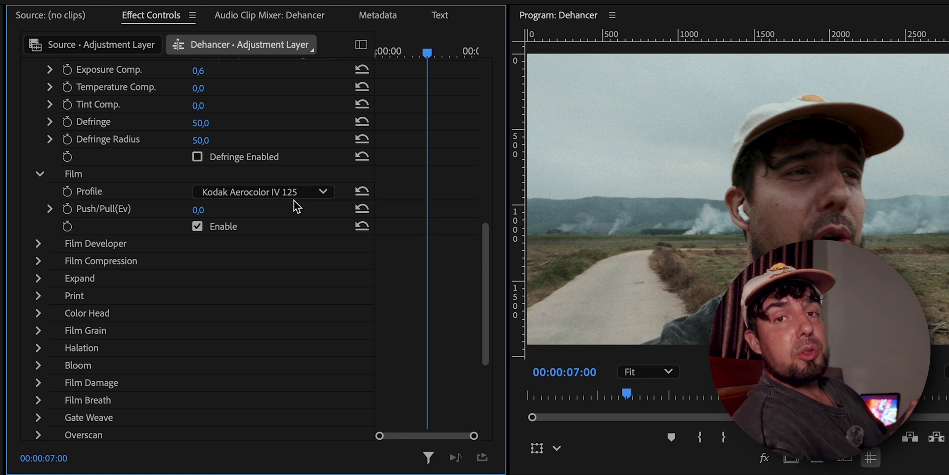
Look over the remaining Dehancer settings groups and open the Film Developer settings.
scroll(340, 312, down, 5)
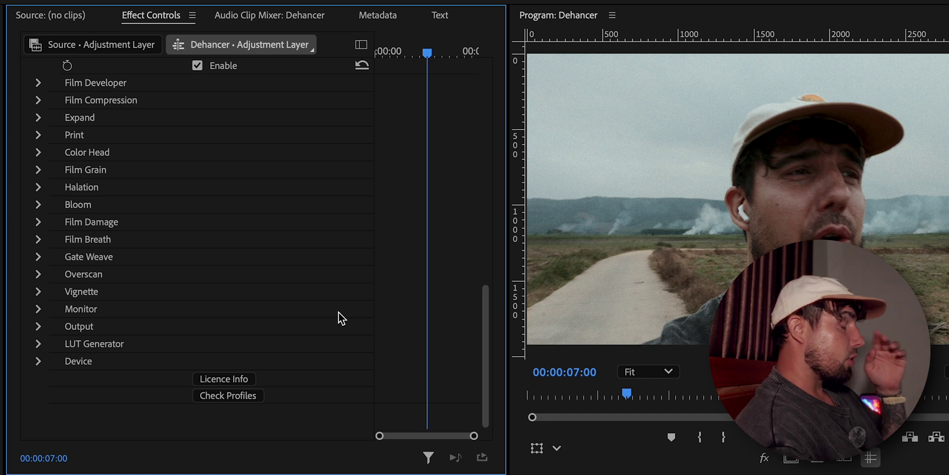
scroll(339, 336, up, 9)
scroll(338, 337, down, 4)
click(39, 248)
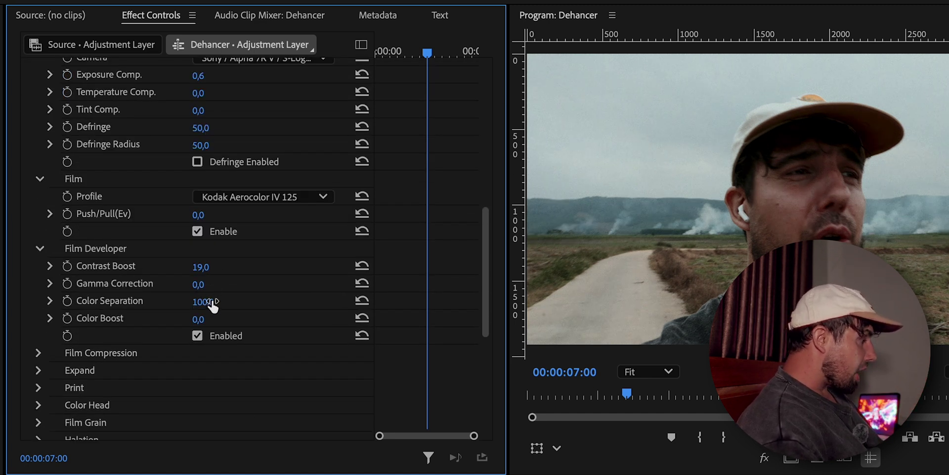
Enable Film Compression in Dehancer and set its Impact to 63.
scroll(192, 324, down, 2)
click(38, 303)
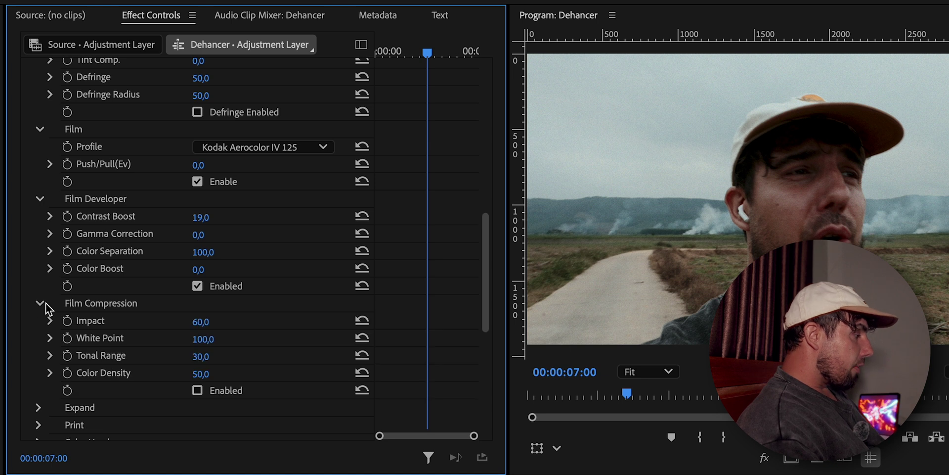
click(198, 390)
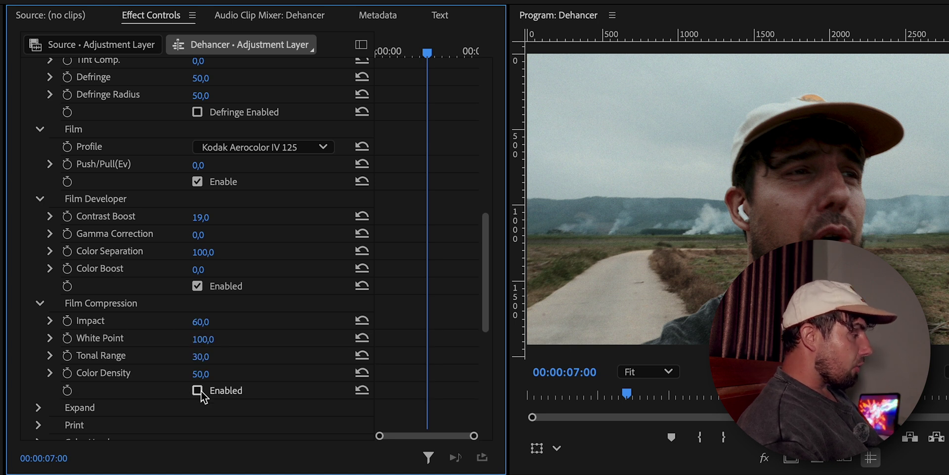
click(197, 390)
click(197, 390)
drag(201, 321, 208, 321)
Enable Halation in Dehancer and turn on its Mask Mode.
scroll(208, 311, down, 5)
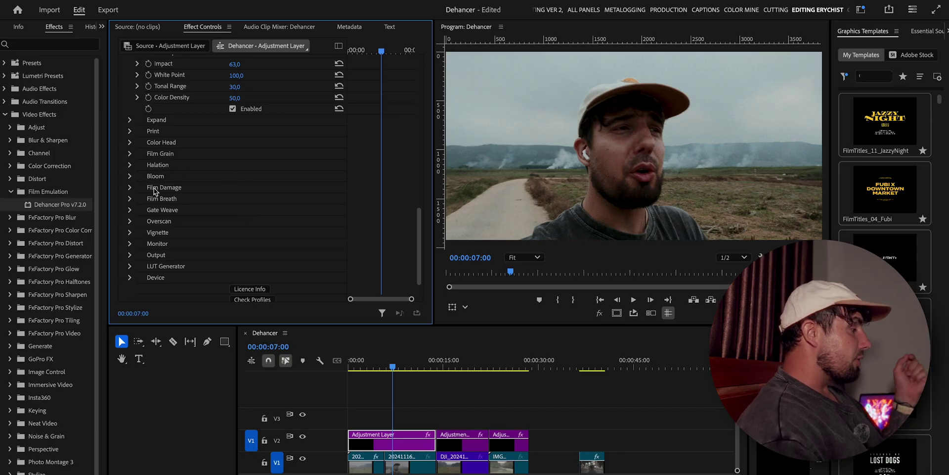
click(130, 165)
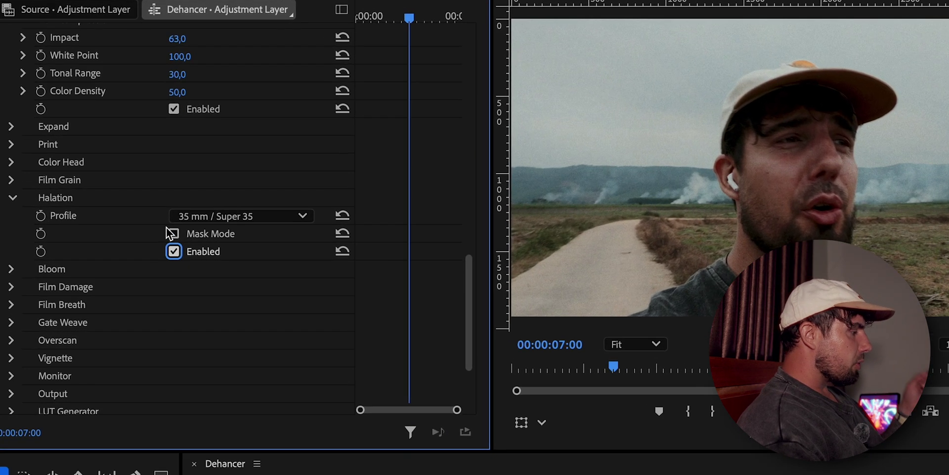
click(233, 188)
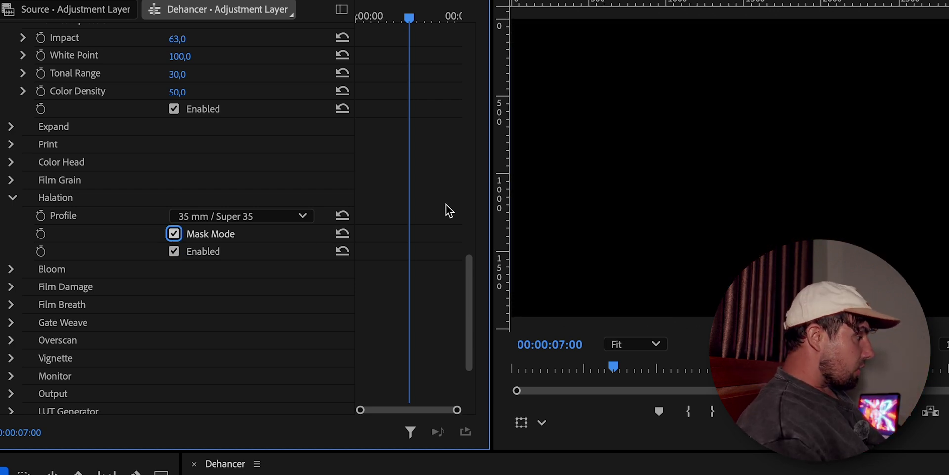
Try the 8 mm / Super 8, 35 mm / Super 35, 65 mm / 70 mm and 16 mm / Super 16 Halation profiles in Mask Mode.
click(262, 216)
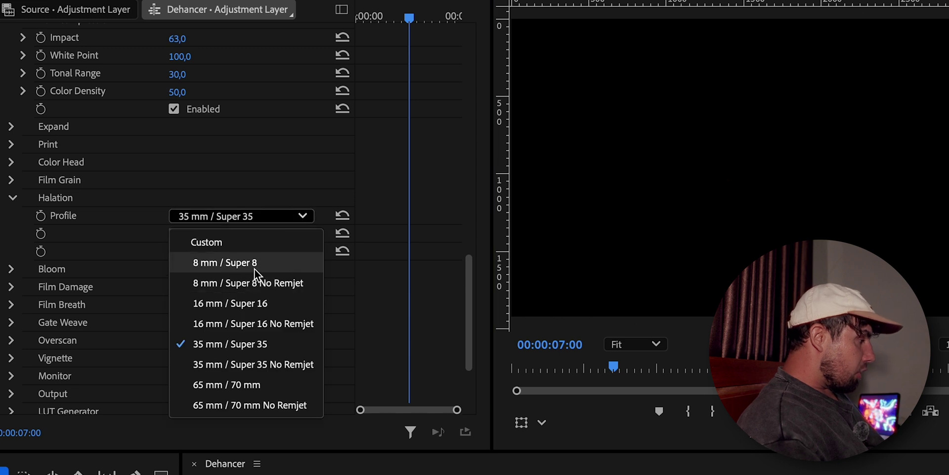
click(256, 267)
click(269, 218)
click(254, 344)
click(274, 218)
click(271, 352)
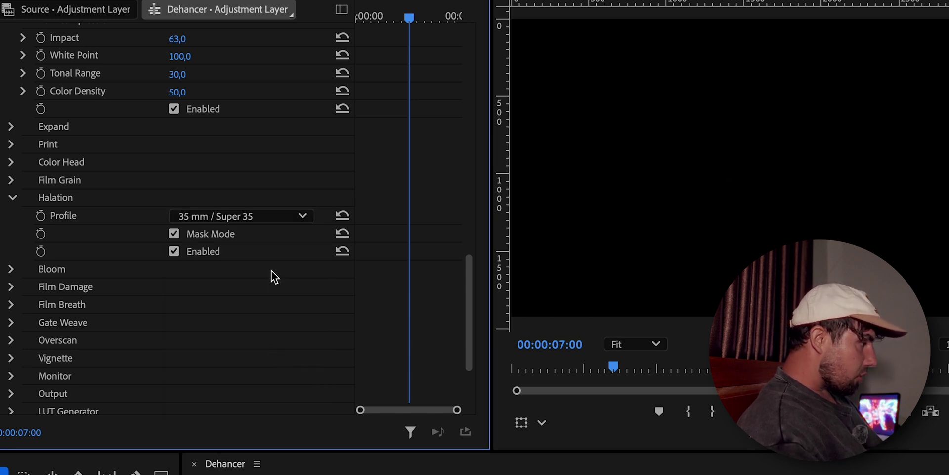
click(287, 216)
click(277, 386)
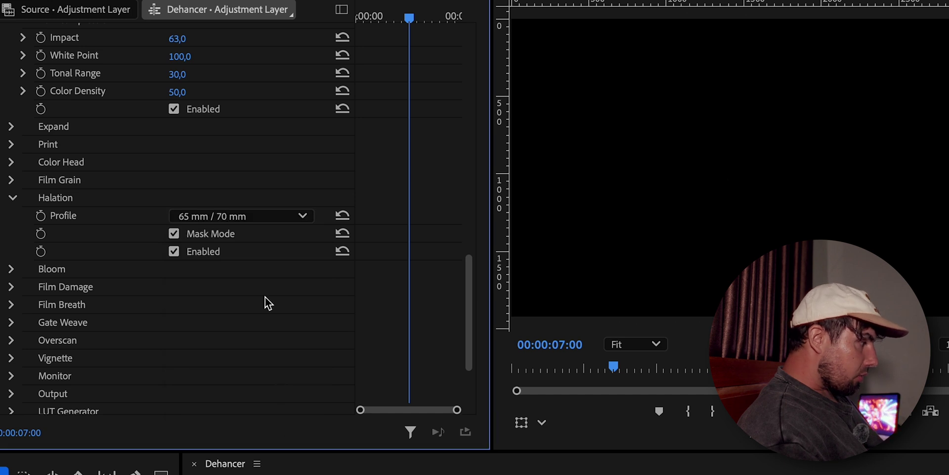
click(275, 218)
click(255, 284)
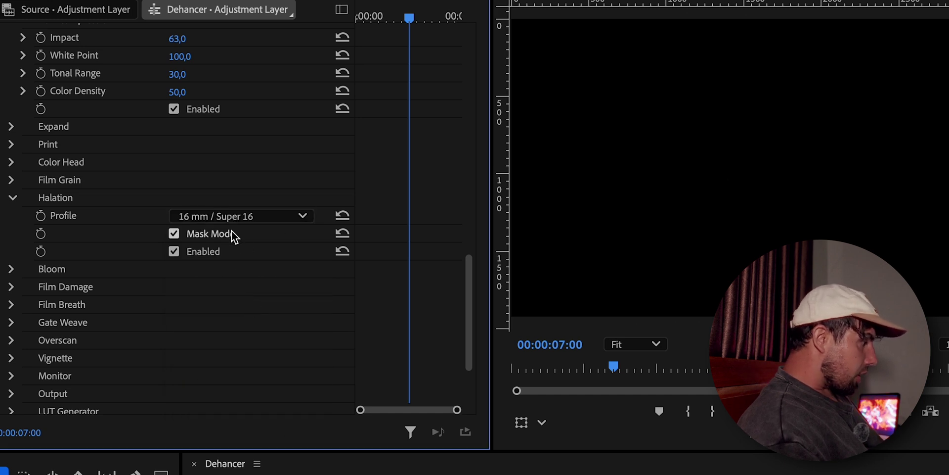
Set the Halation profile to Custom with a Local Diffusion of 95, and turn Mask Mode off.
click(231, 215)
click(218, 247)
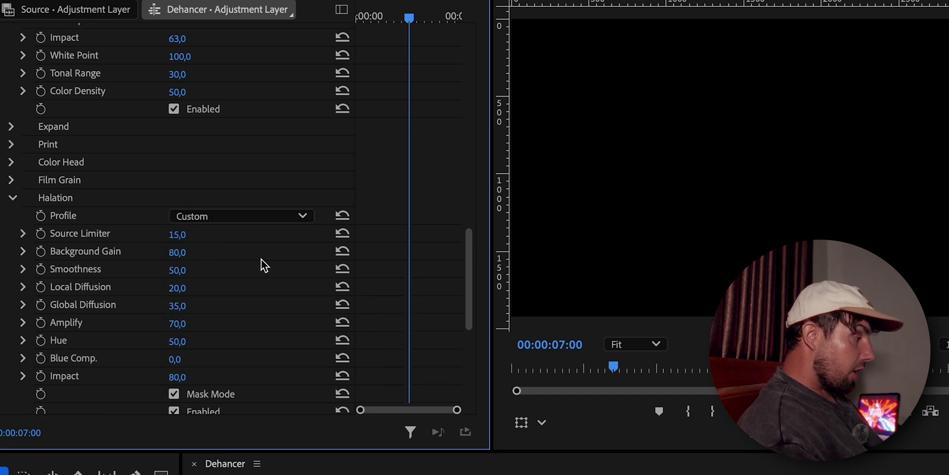
scroll(261, 260, down, 2)
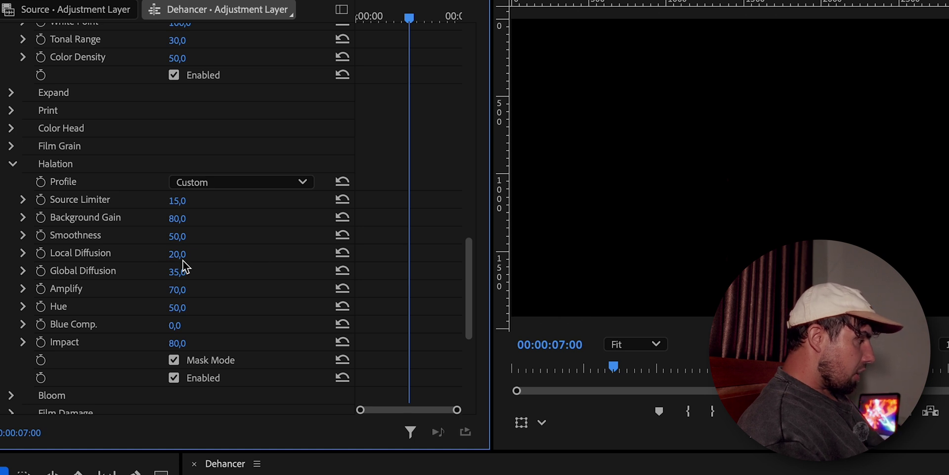
drag(177, 254, 201, 255)
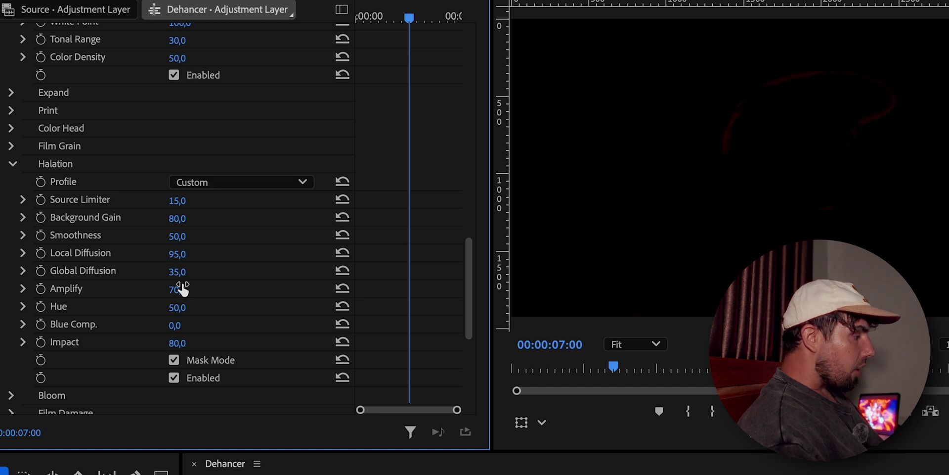
click(173, 360)
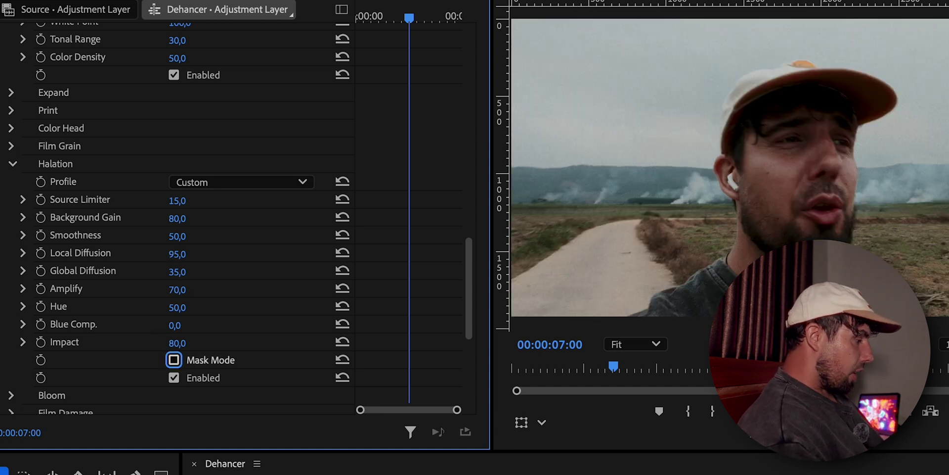
Compare the field shot at 00:00:02:20 with the Halation mask shown and hidden, and play the sequence.
click(206, 472)
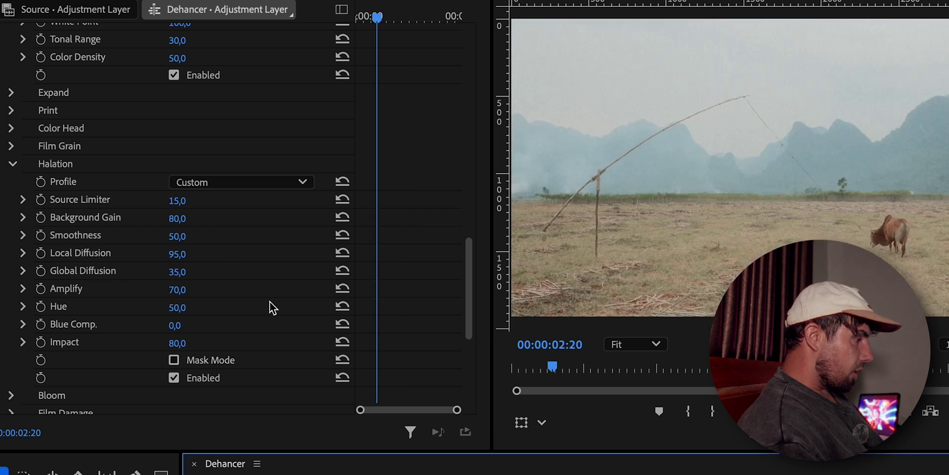
click(173, 360)
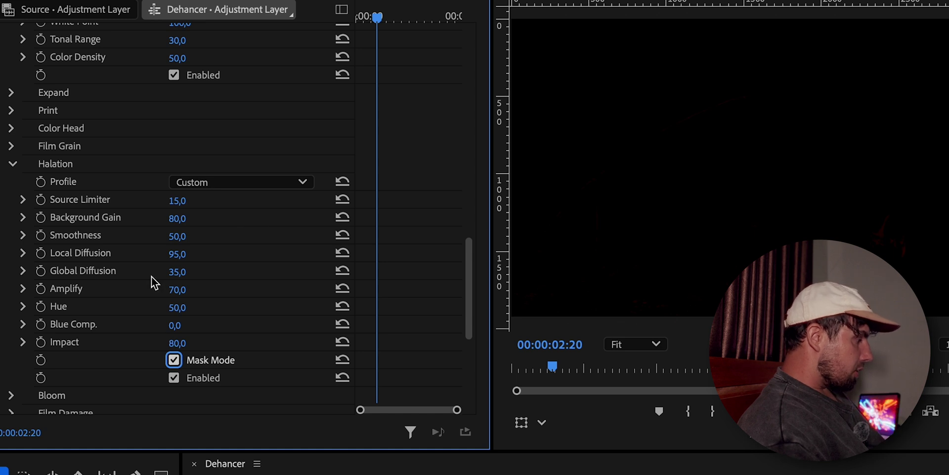
click(180, 360)
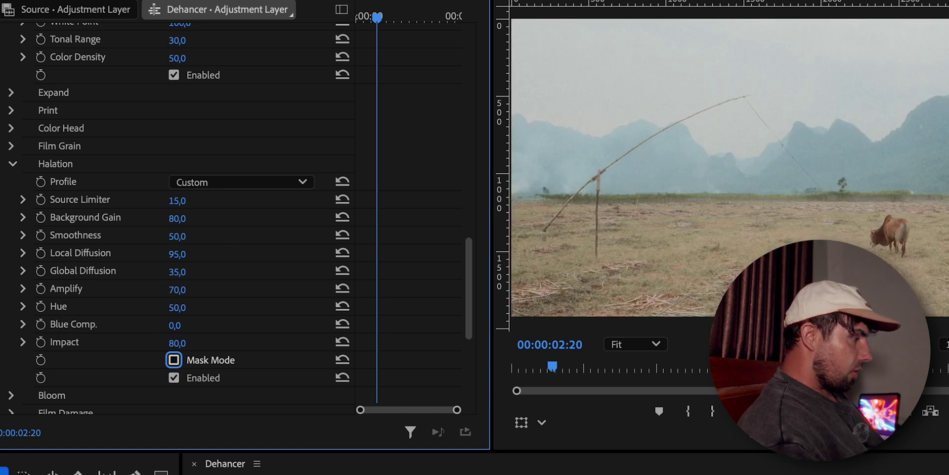
key(space)
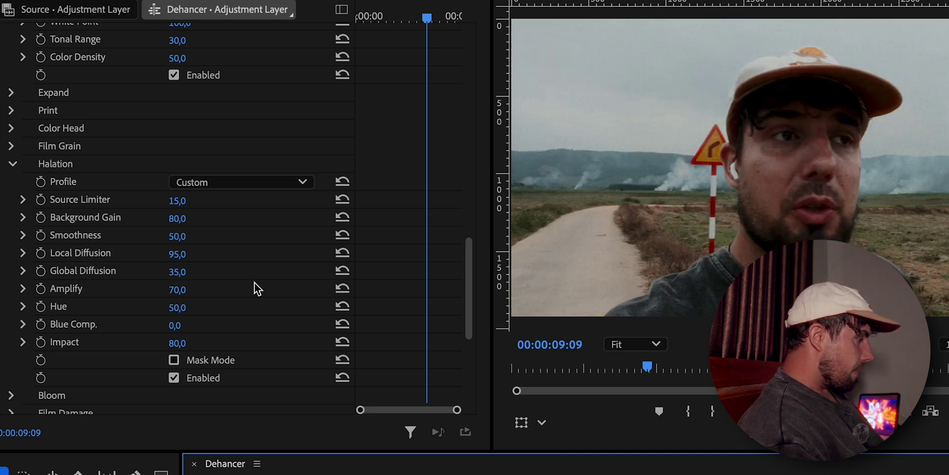
Enable Bloom with the 8 mm / Super 8 profile, checking its mask before turning Mask Mode off.
scroll(254, 286, down, 5)
click(12, 177)
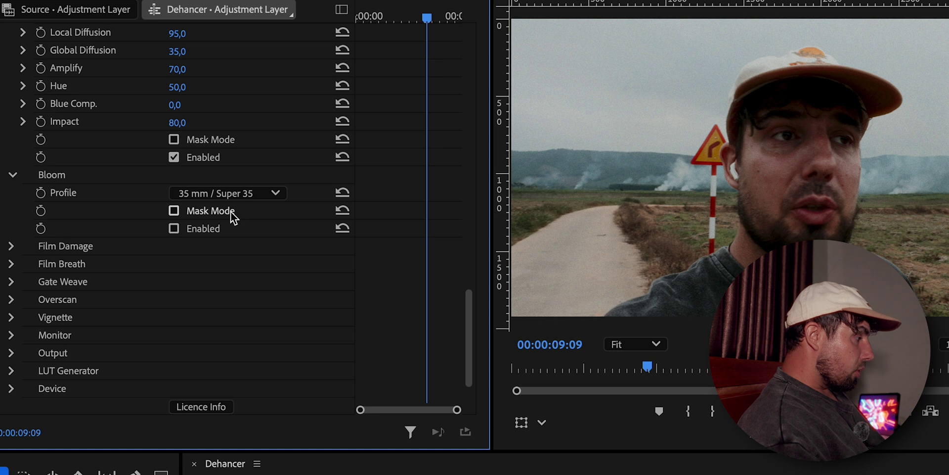
click(173, 211)
click(176, 228)
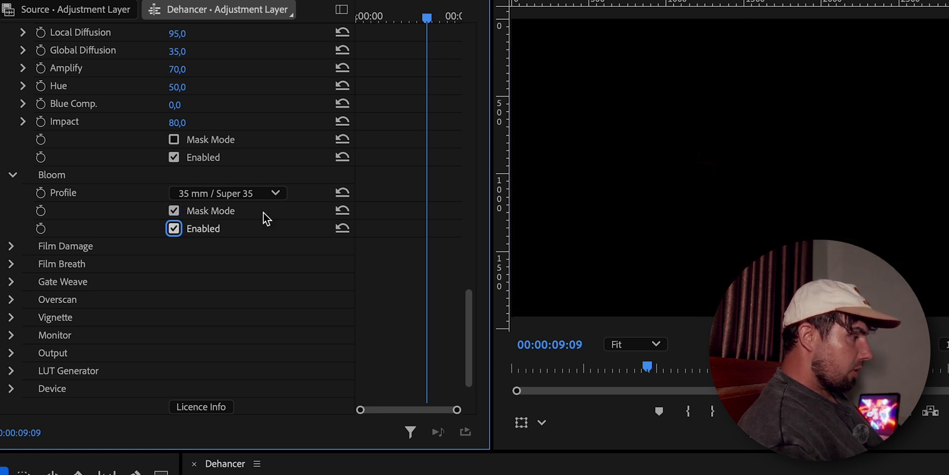
click(237, 188)
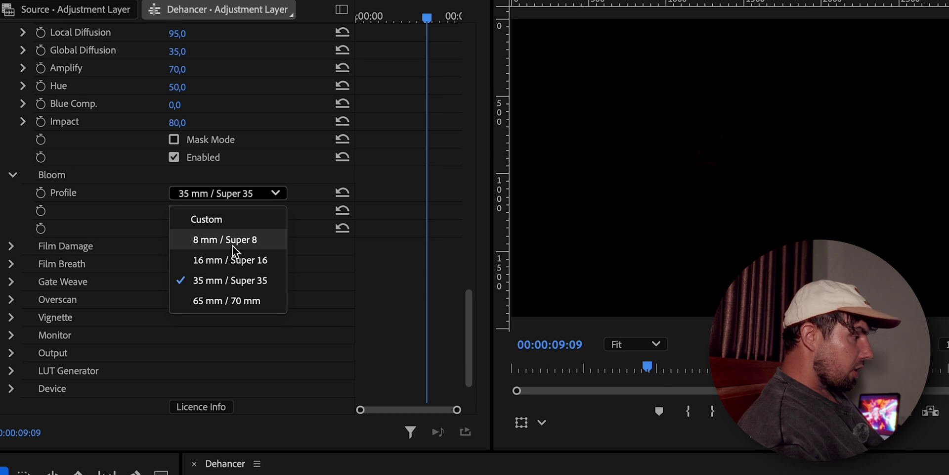
click(233, 245)
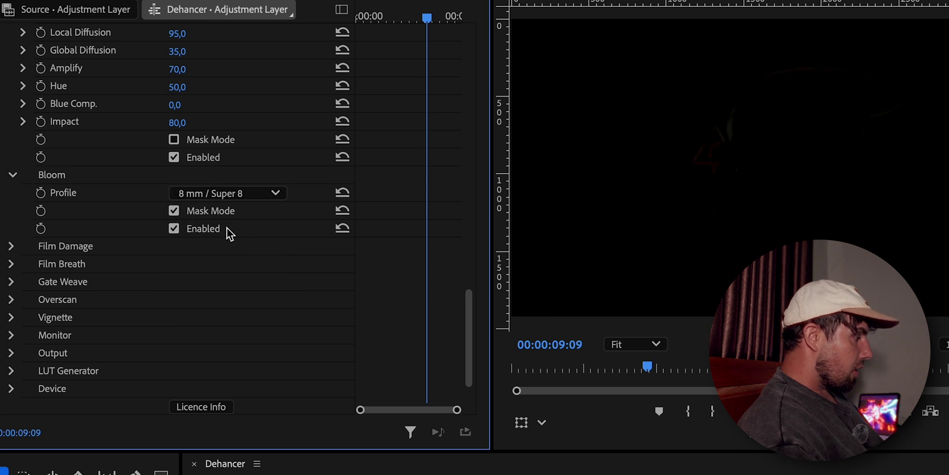
click(174, 211)
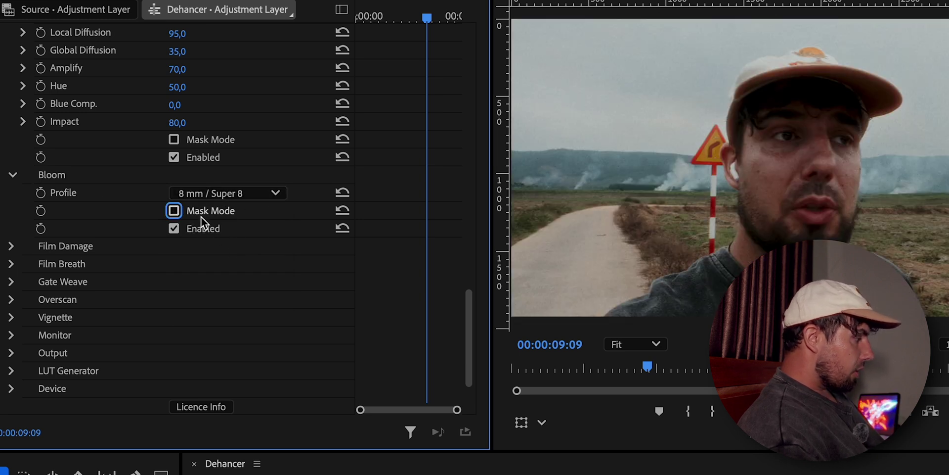
Compare the talking shot at 00:00:09:09 with Bloom disabled and enabled, leaving it enabled.
click(176, 228)
click(176, 227)
click(174, 228)
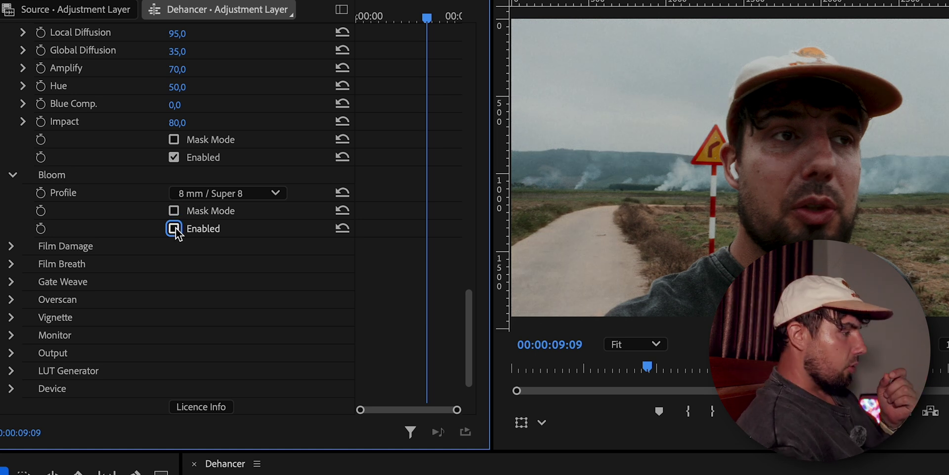
click(174, 227)
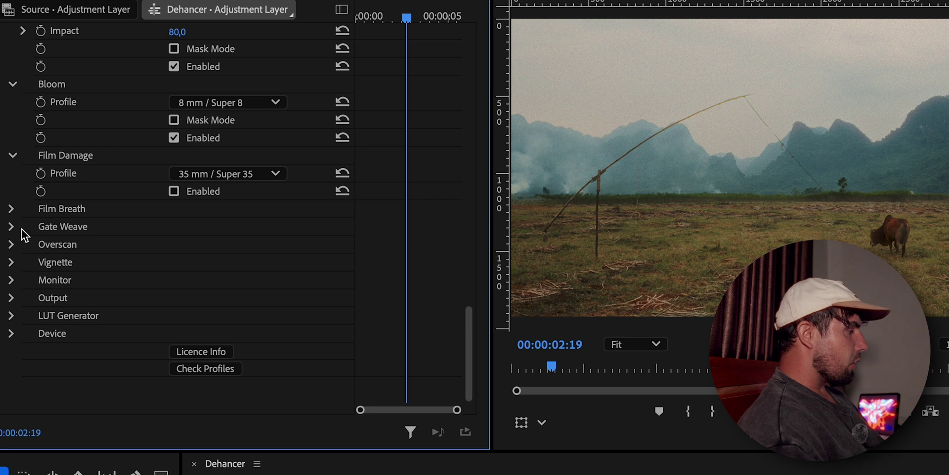
Enable Gate Weave with the 35 mm / Super 35 profile and play the field shot from the start.
click(12, 230)
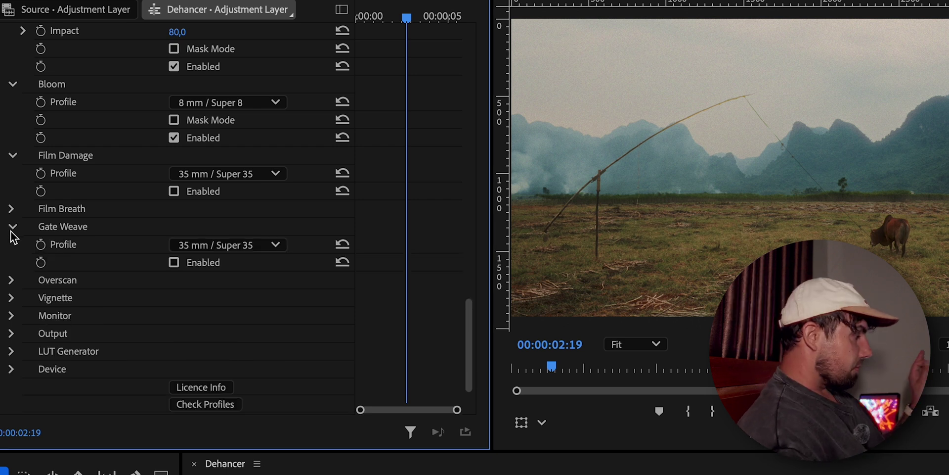
click(174, 263)
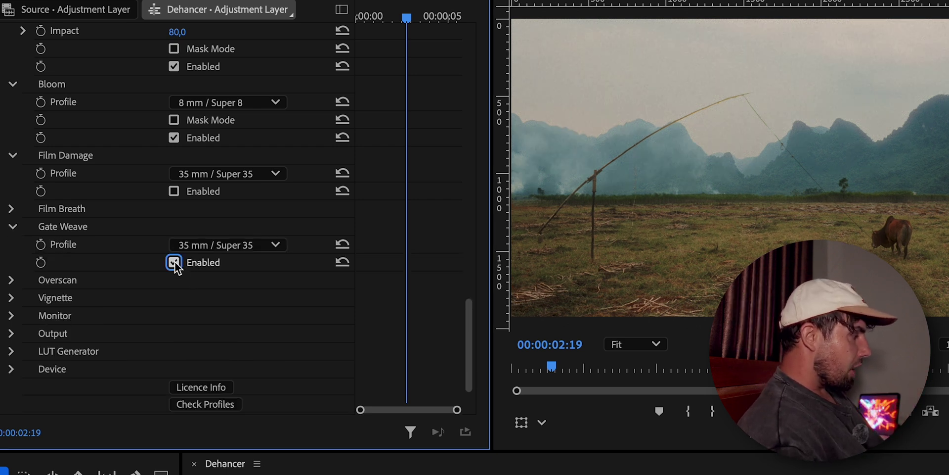
key(Home)
key(space)
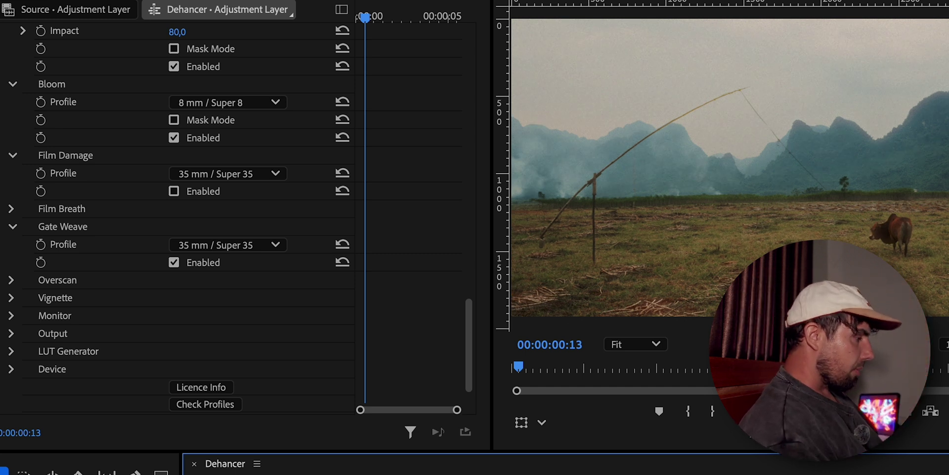
key(space)
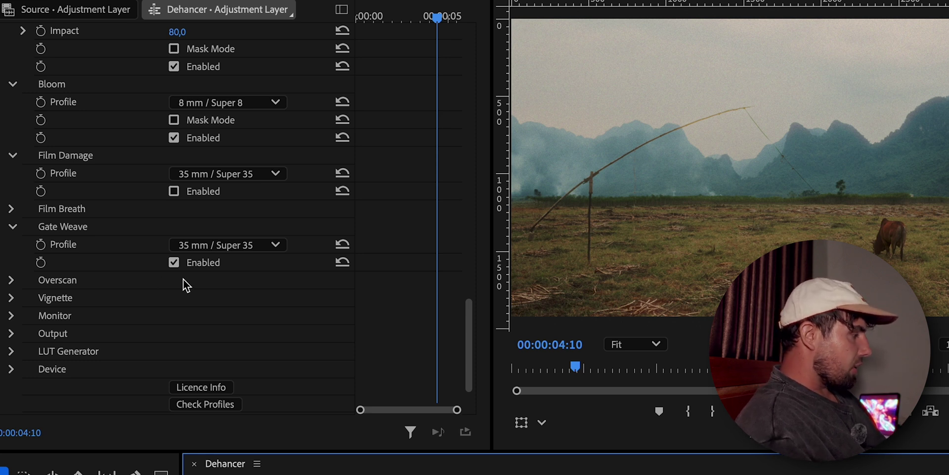
Try the Custom profile for Gate Weave and set the profile back to 35 mm / Super 35.
click(209, 248)
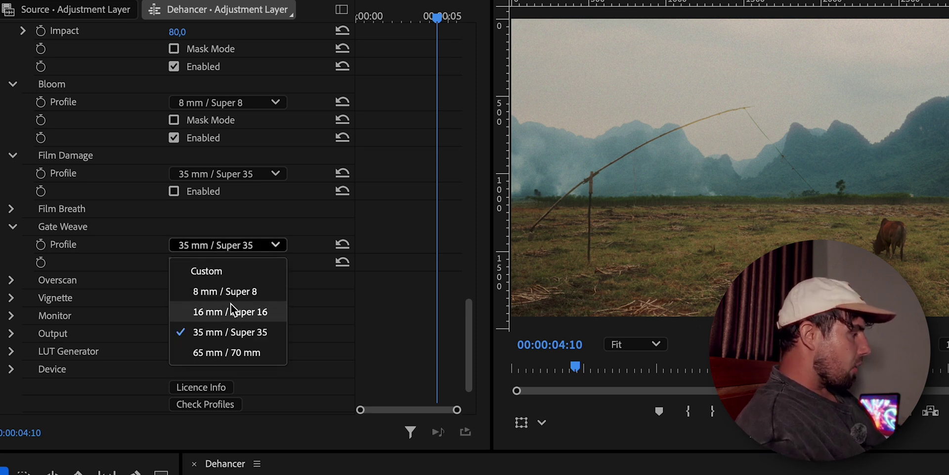
click(217, 275)
click(229, 247)
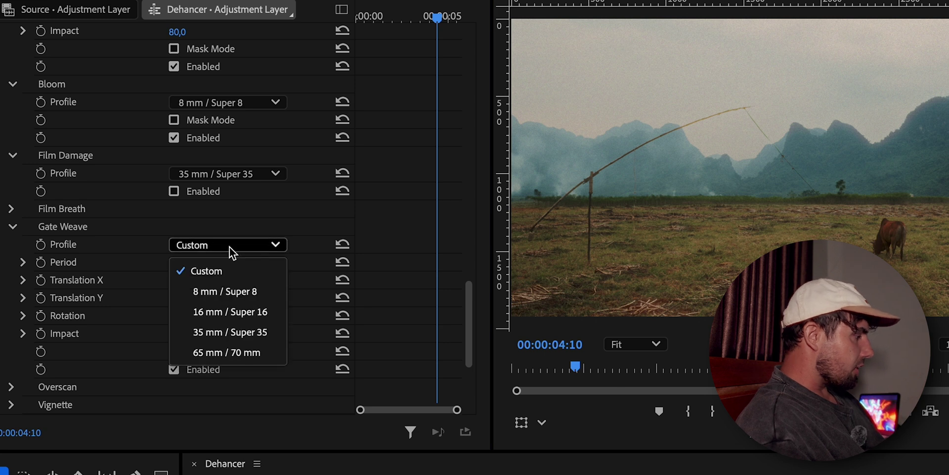
click(224, 340)
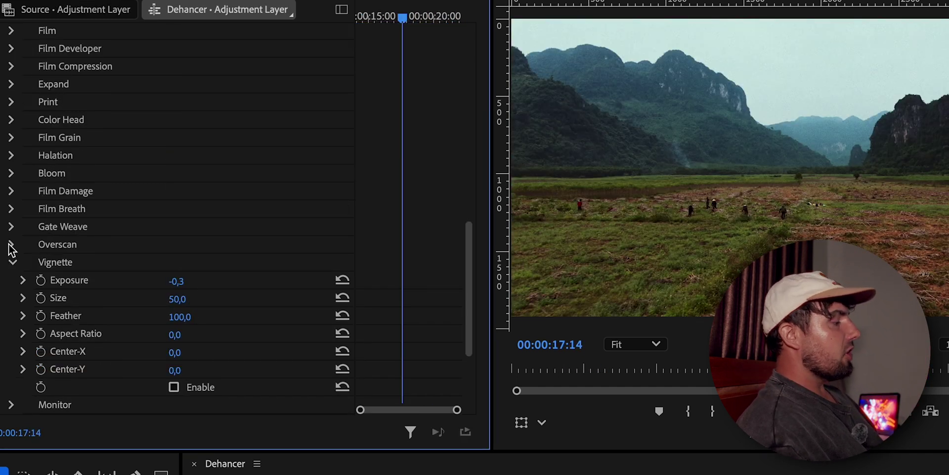
Enable Overscan on the adjustment layer over the drone shot of the field.
click(11, 245)
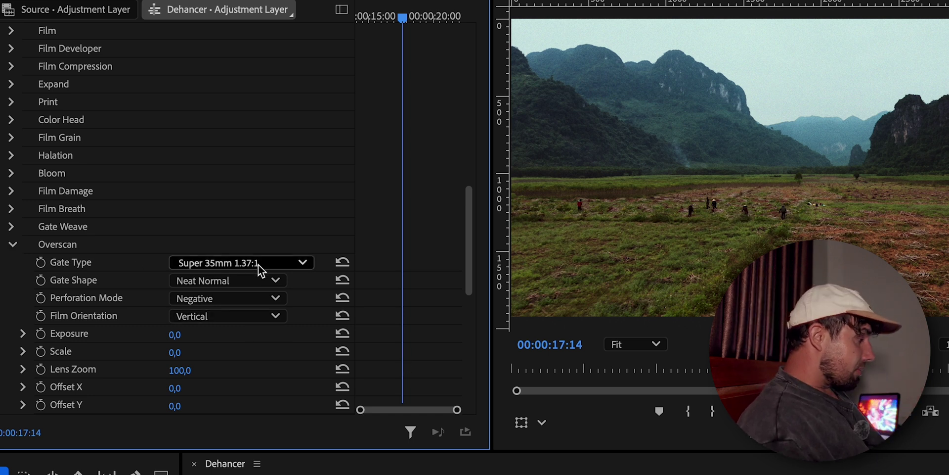
scroll(283, 351, down, 5)
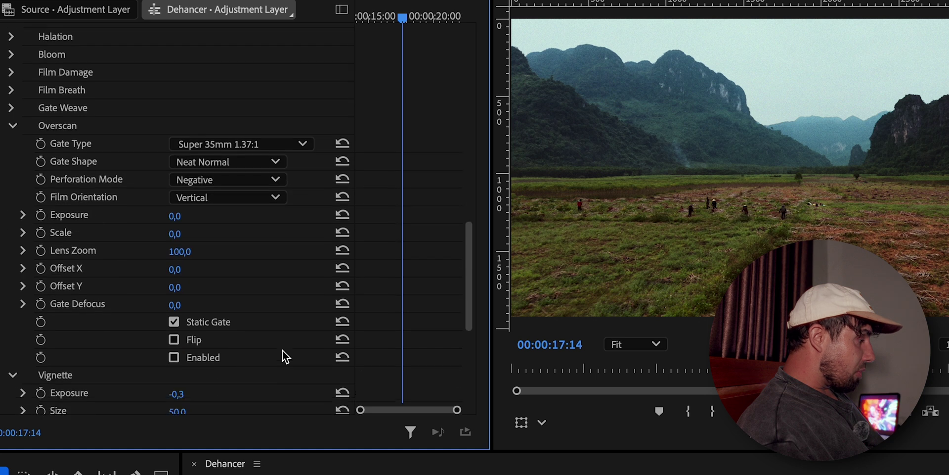
click(174, 357)
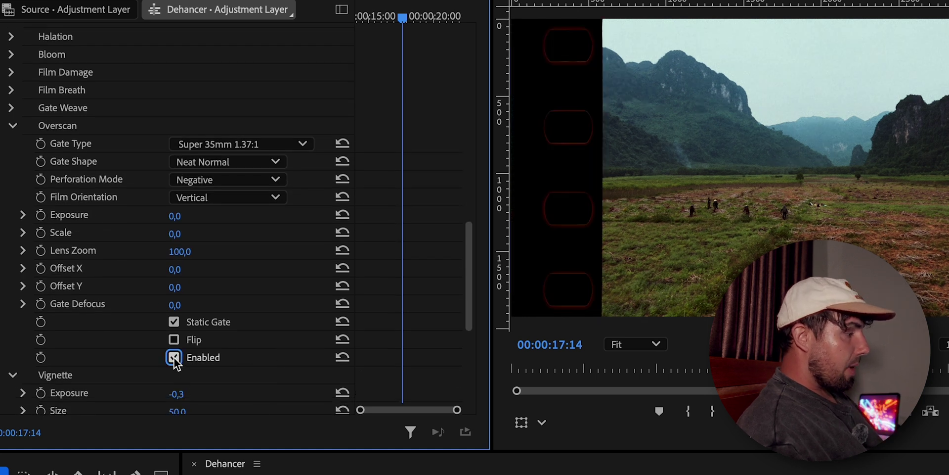
Try the Standard 16mm 1.37:1 and Widescreen 35mm 1.85:1 Overscan gate types, and set the gate type to Ultra Panavision 65mm.
click(257, 147)
click(239, 198)
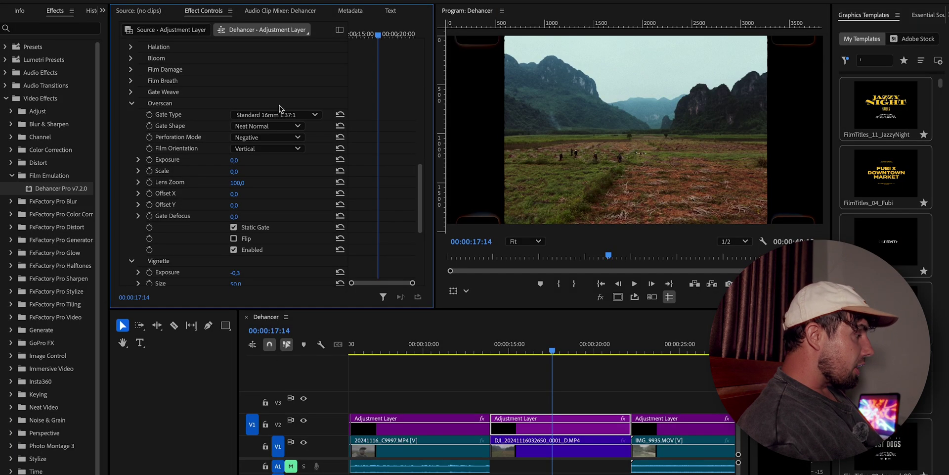
click(255, 146)
click(279, 196)
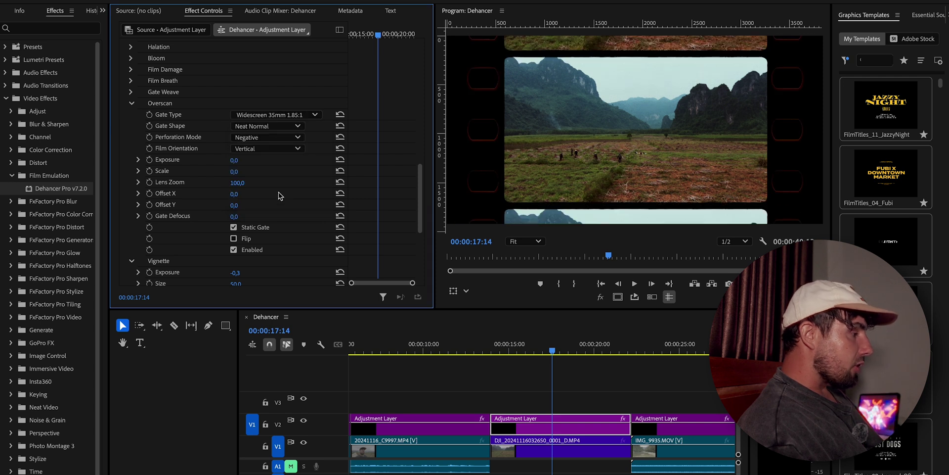
click(276, 115)
click(284, 208)
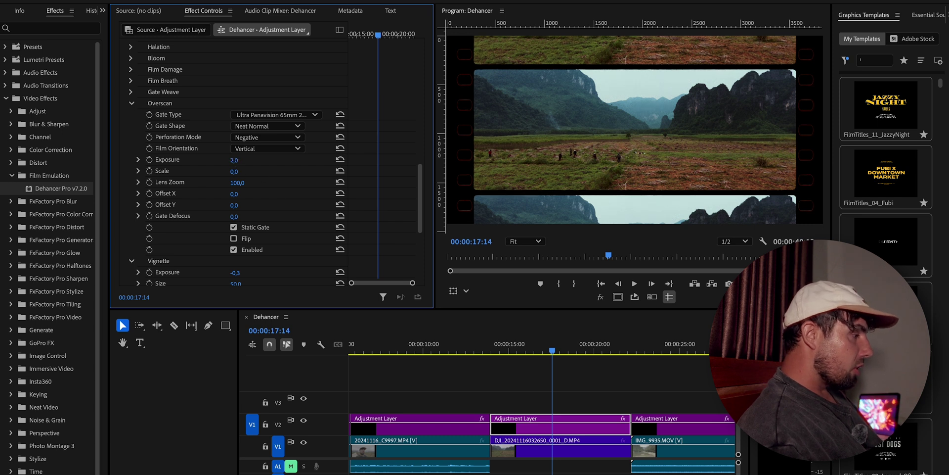
Set the Overscan exposure to -0,6 and scale to 24,0, and play the drone shot briefly.
mouse_move(234, 160)
mouse_down()
mouse_move(217, 159)
mouse_move(257, 171)
mouse_move(234, 171)
mouse_up()
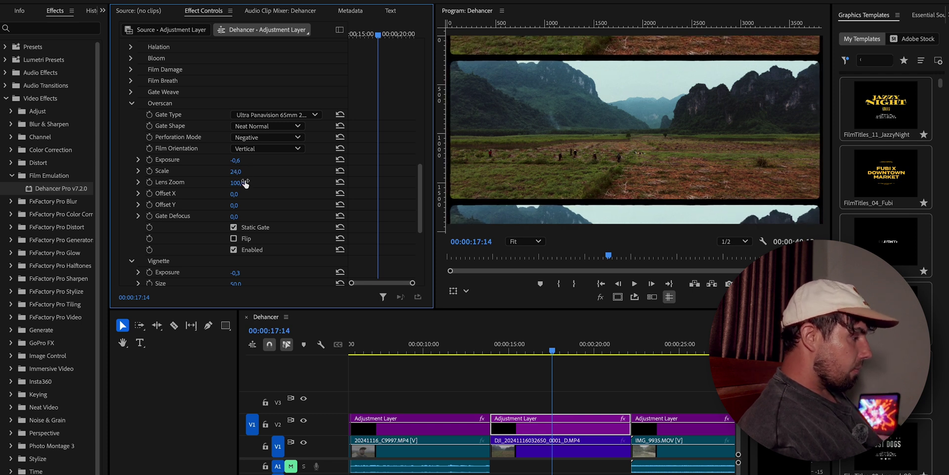
key(space)
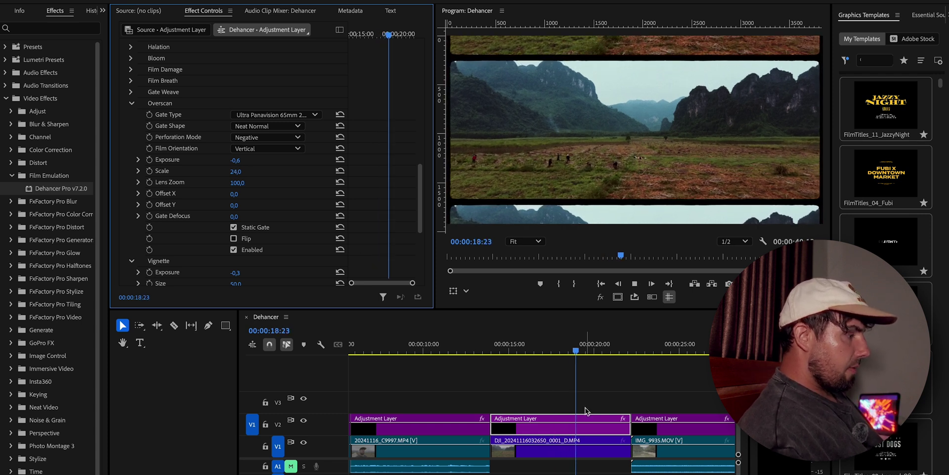
key(space)
Enable Film Breath with the 35 mm / Super 35 profile on the adjustment layer over IMG_9935.MOV, viewed at 00:00:25:15.
scroll(655, 433, down, 2)
scroll(563, 421, down, 3)
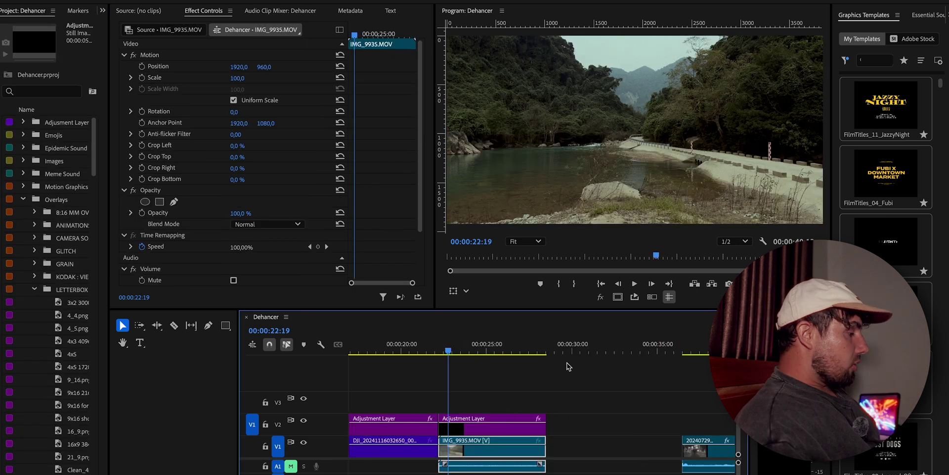
click(498, 348)
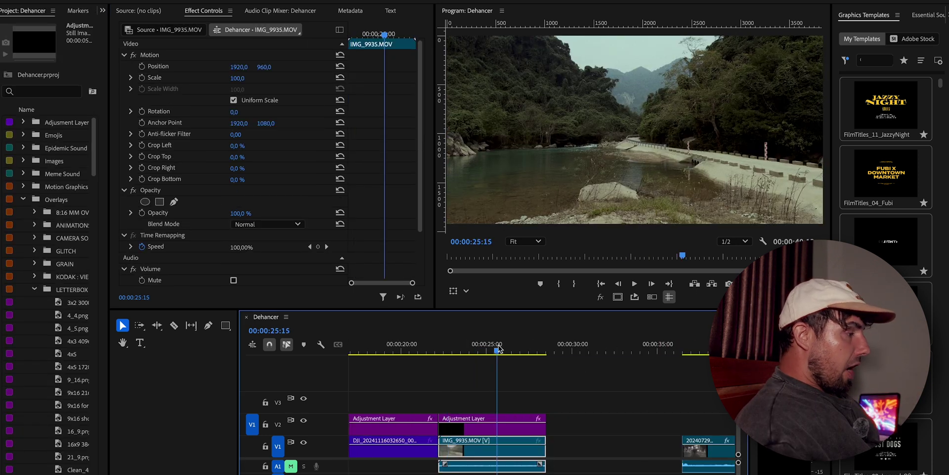
scroll(470, 426, up, 1)
click(472, 426)
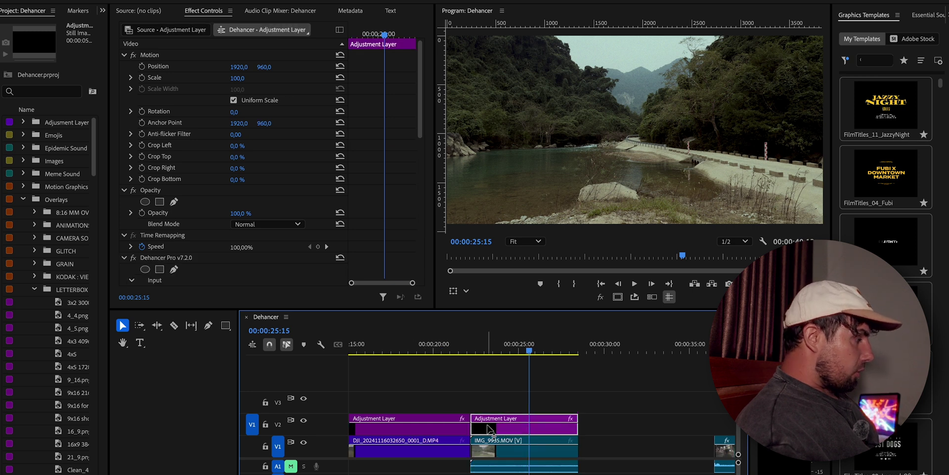
scroll(384, 224, down, 10)
scroll(384, 223, down, 1)
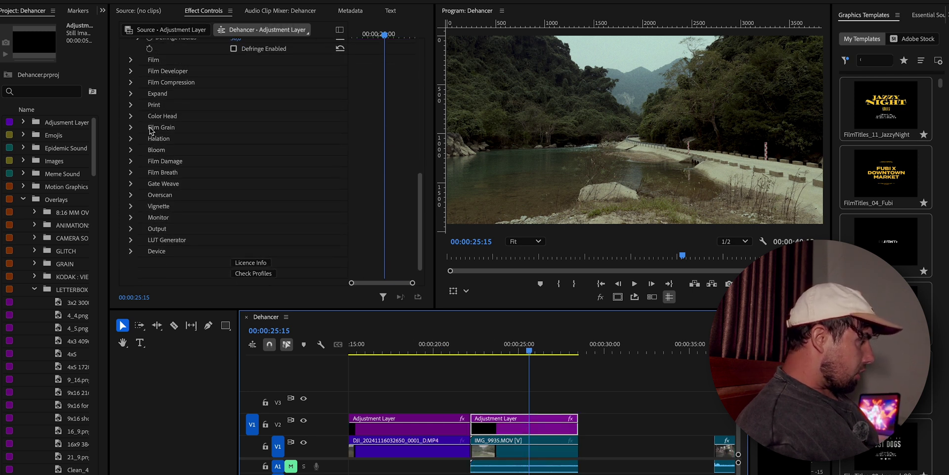
click(131, 173)
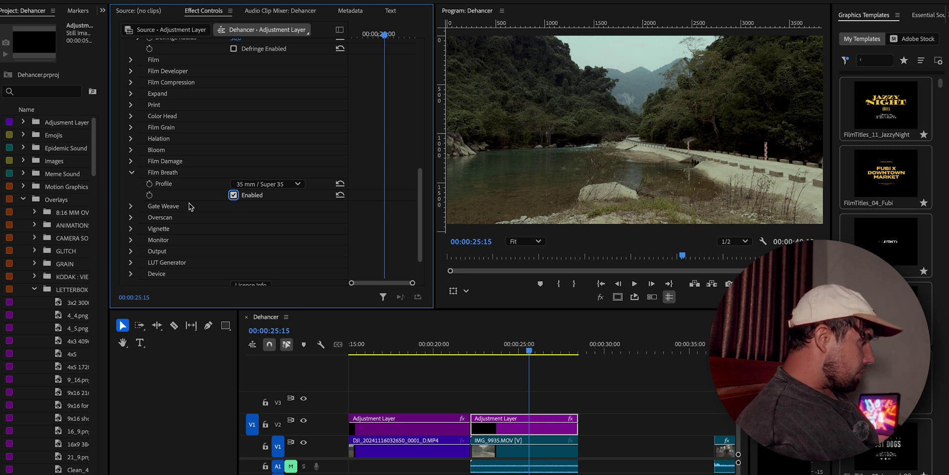
Check the river shot with Clipping Indication and False Color IRE, 16 zones, and turn both Monitor options off again.
scroll(188, 207, down, 1)
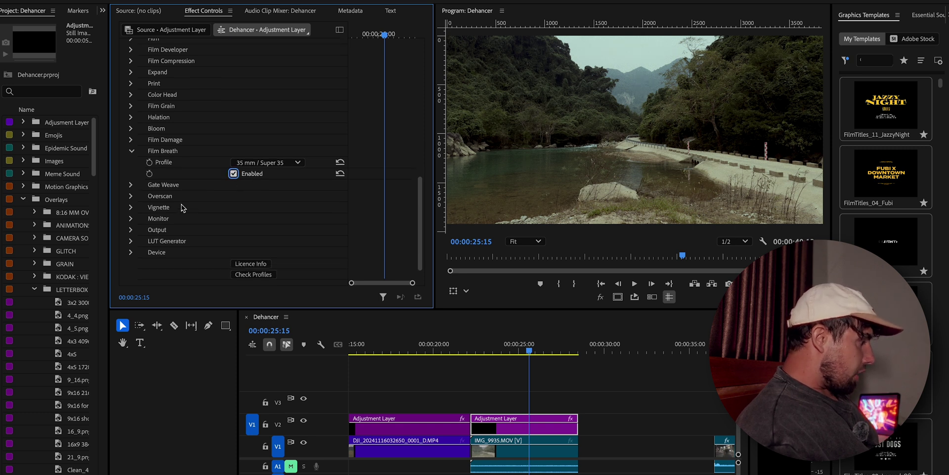
click(131, 220)
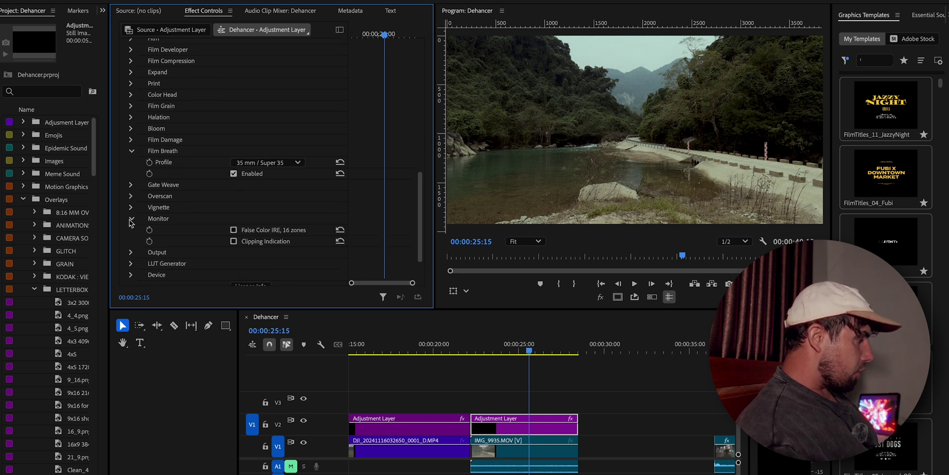
click(233, 240)
click(233, 230)
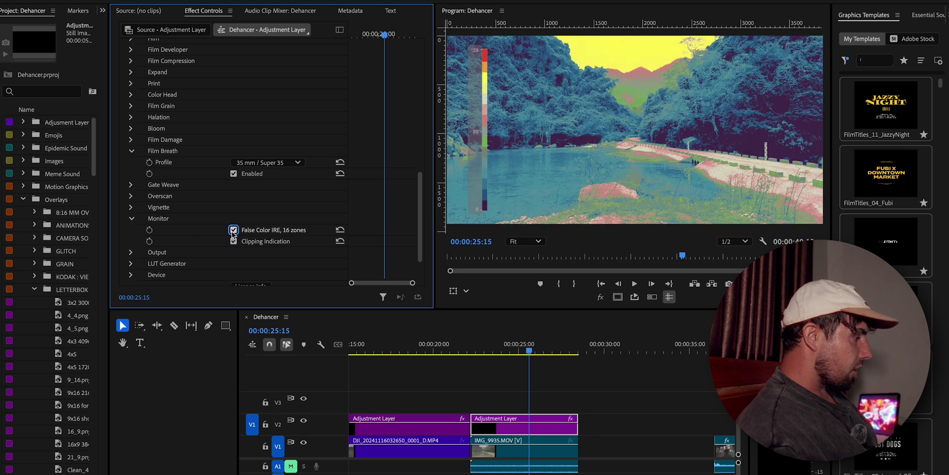
click(233, 241)
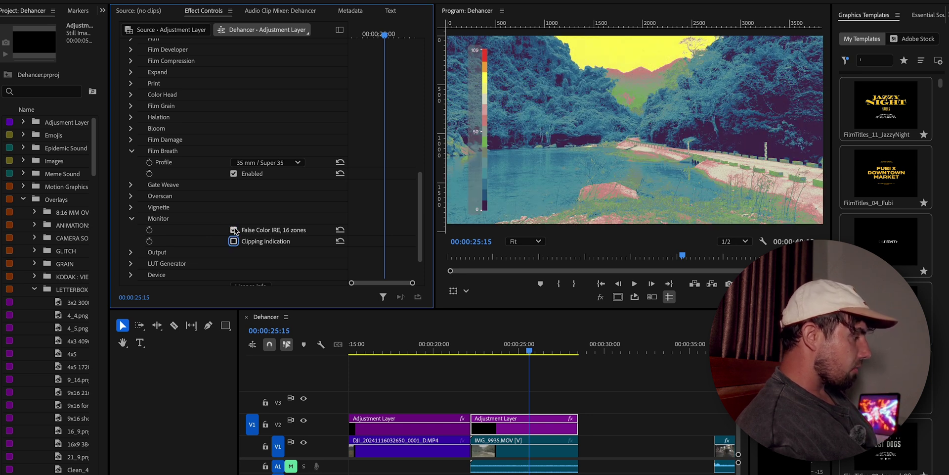
click(232, 230)
click(131, 219)
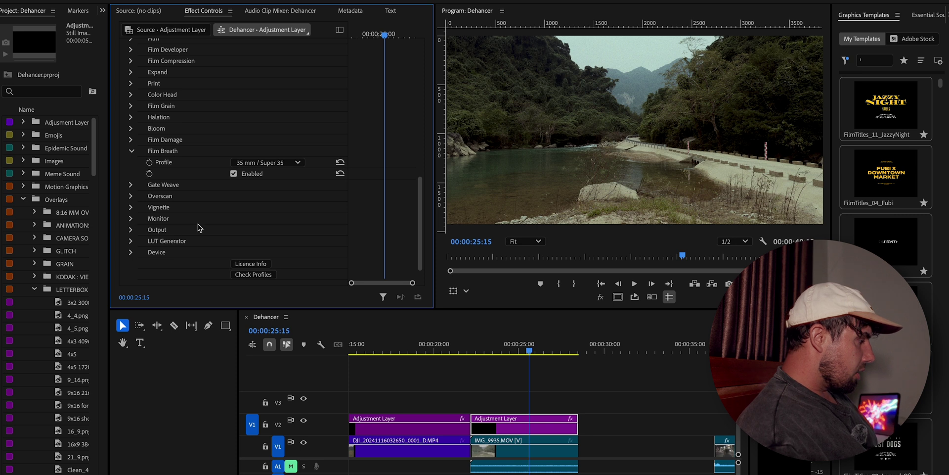
Export the drone shot's Dehancer look as a Small (17x17x17) LUT named Try 2 to the Desktop.
click(131, 240)
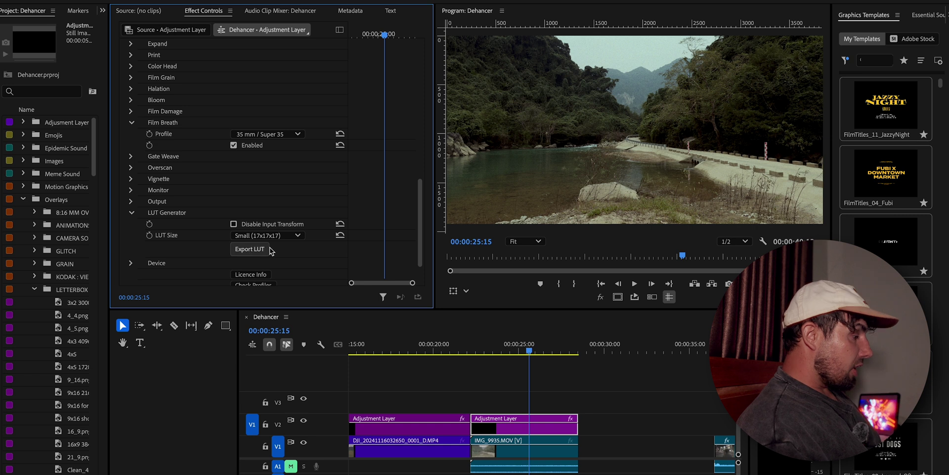
click(416, 348)
scroll(410, 376, up, 5)
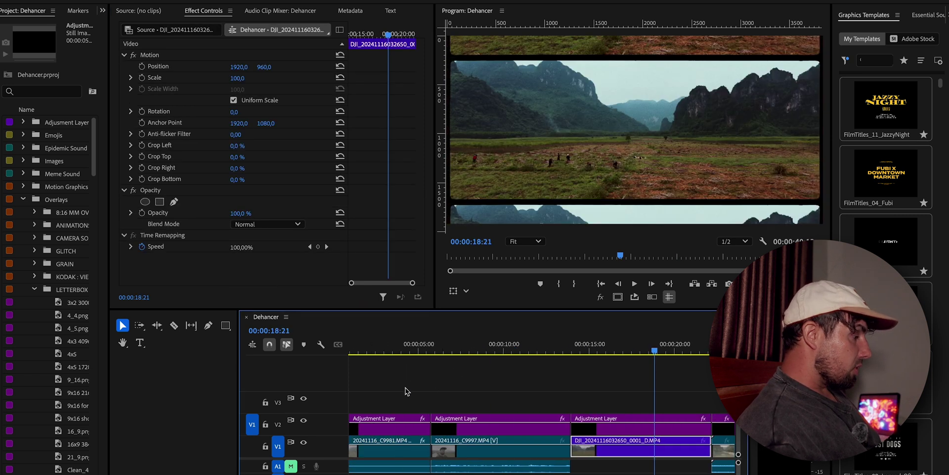
scroll(500, 403, down, 3)
click(533, 425)
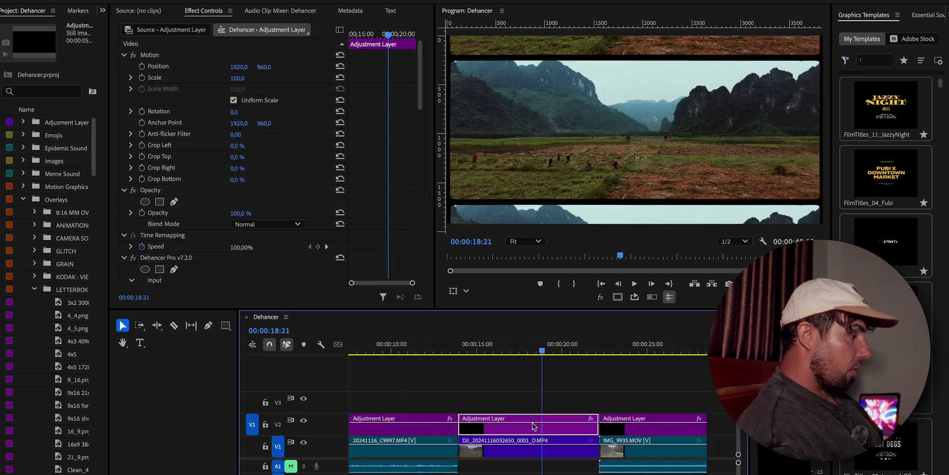
scroll(313, 218, down, 10)
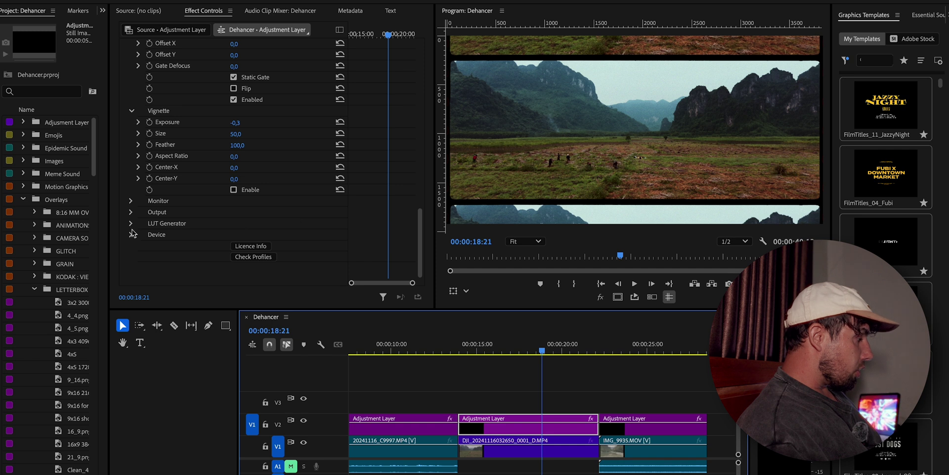
click(131, 224)
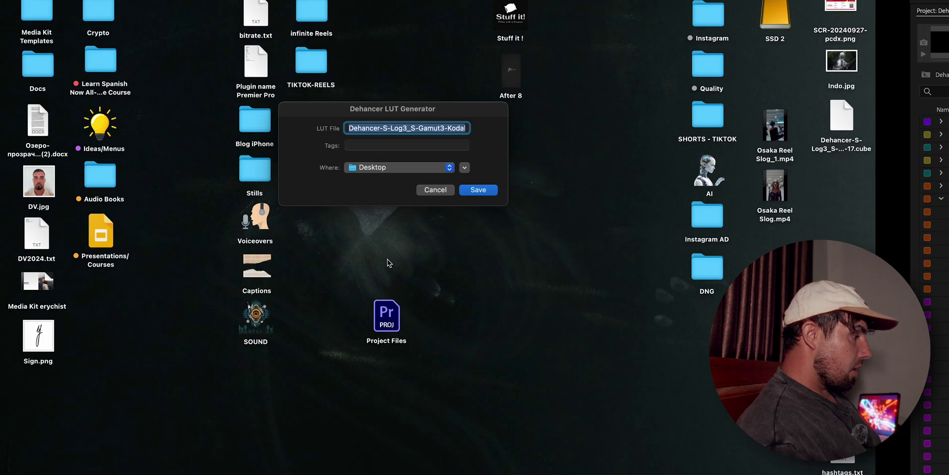
text(Try 2)
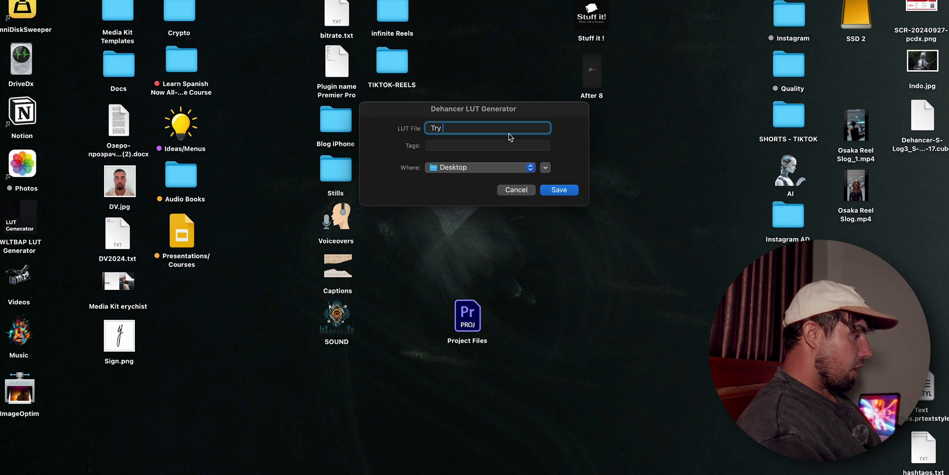
click(563, 192)
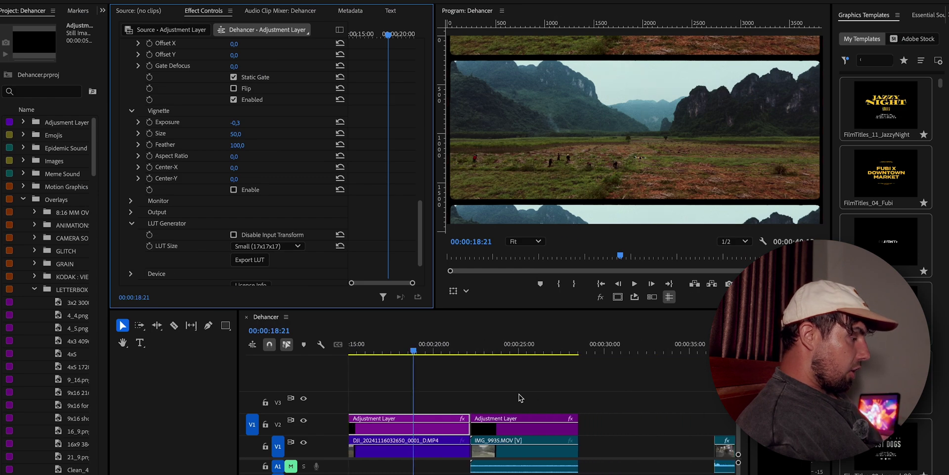
Place a copy of the drone clip without an adjustment layer after the last clip on V1, and view it at 00:00:47:18.
click(469, 449)
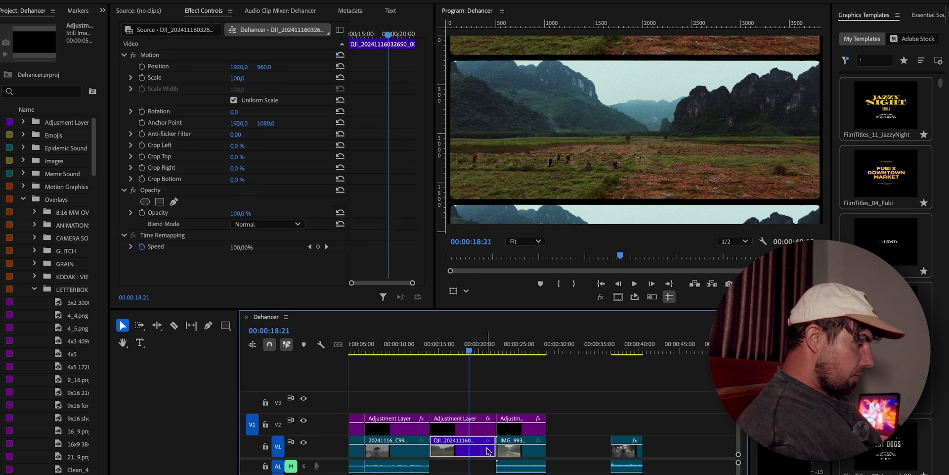
scroll(490, 451, right, 3)
scroll(487, 452, down, 1)
drag(420, 450, 608, 450)
click(599, 353)
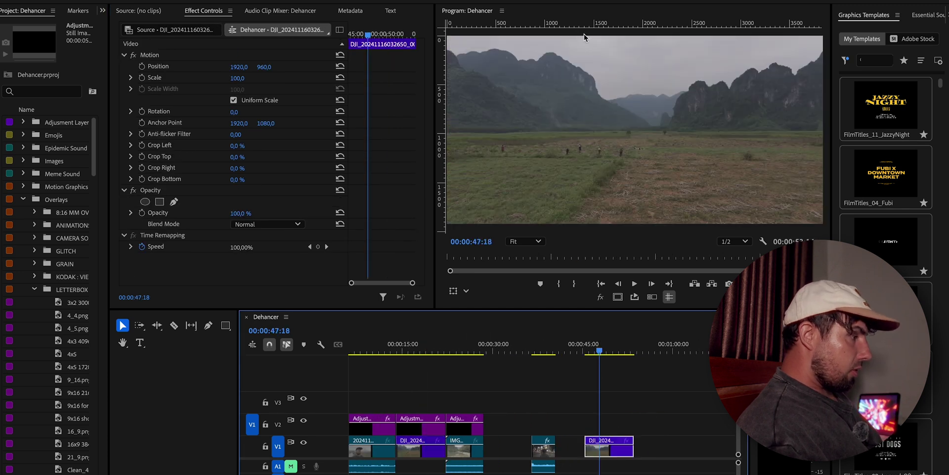
Switch to the Color workspace and load Try 2.cube from the Desktop as the copied drone clip's Lumetri Creative look.
click(336, 0)
mouse_move(385, 0)
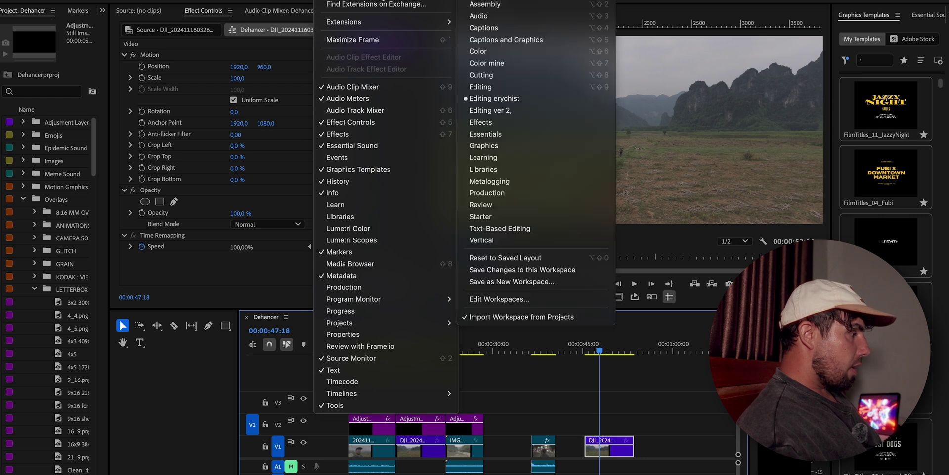
click(527, 54)
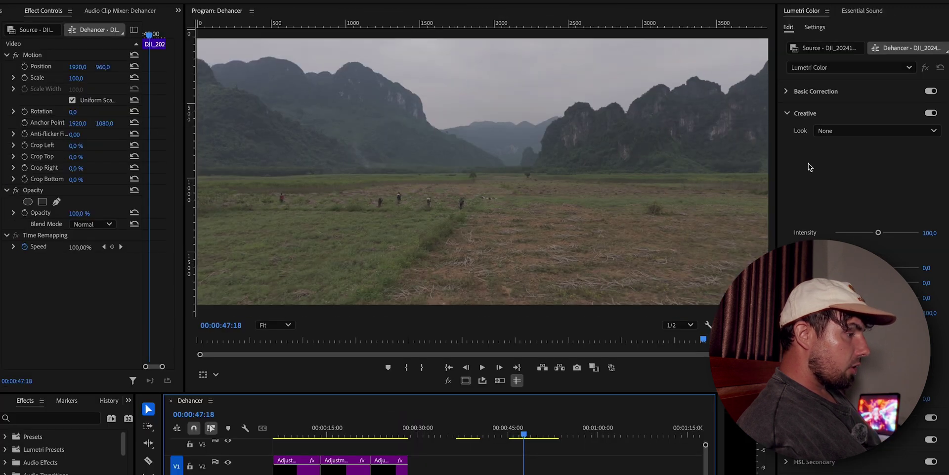
click(830, 131)
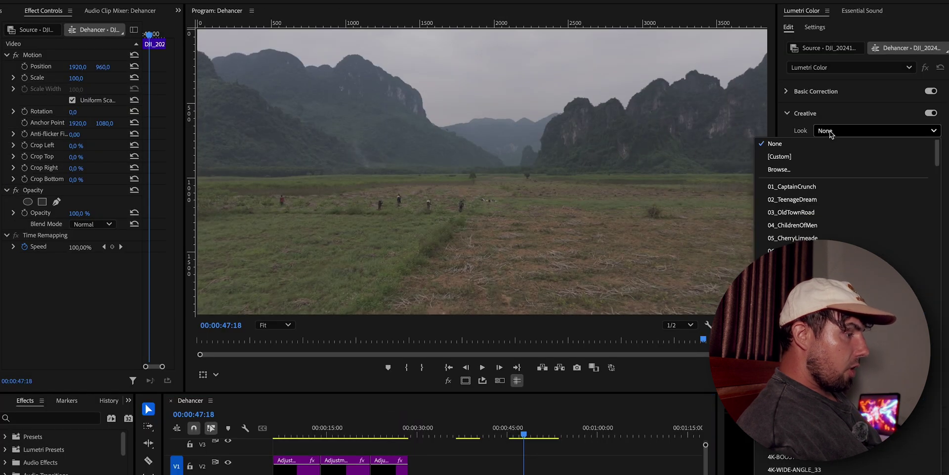
click(801, 171)
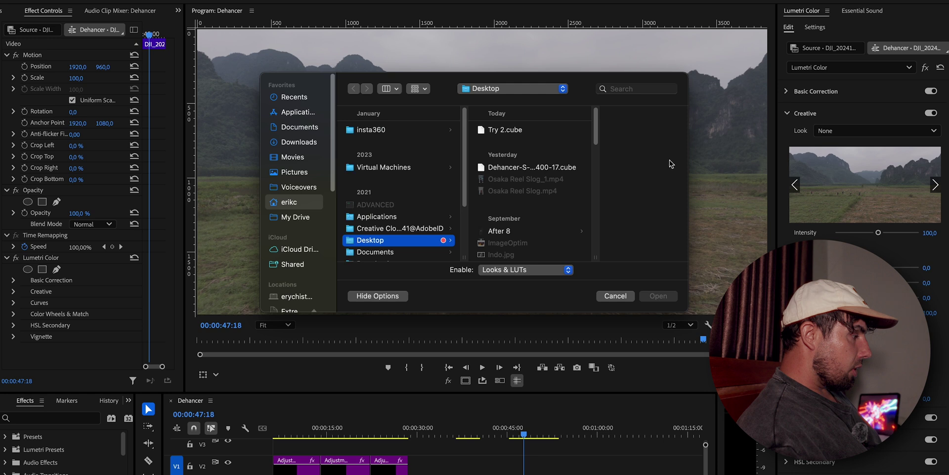
click(500, 131)
click(657, 297)
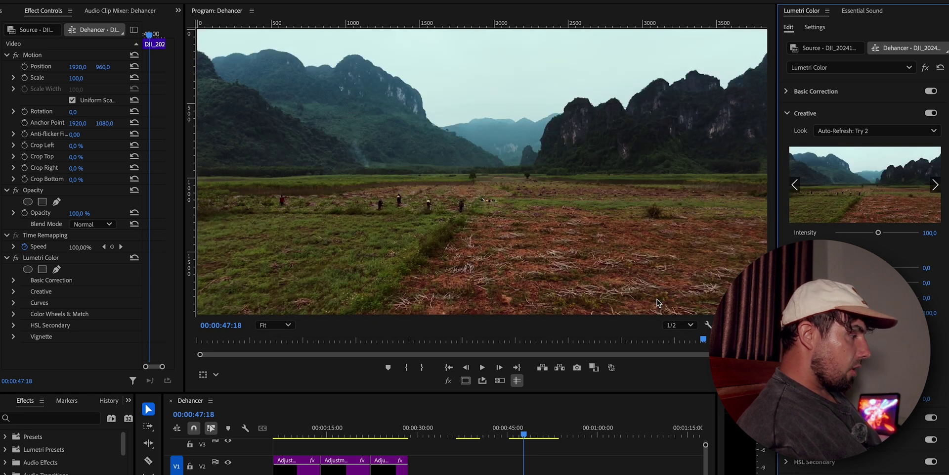
Compare the Dehancer-graded drone shot with its Try 2 LUT copy, and examine the adjustment layer's Overscan, Vignette and LUT Generator settings.
click(339, 431)
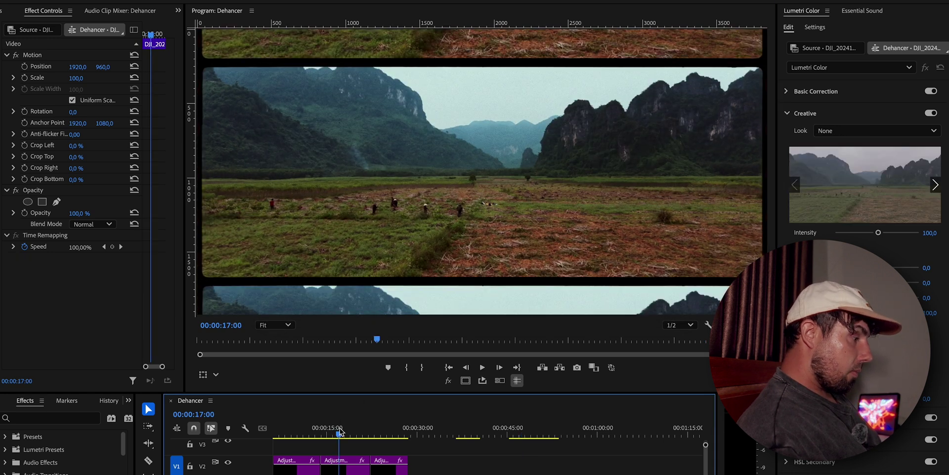
click(530, 431)
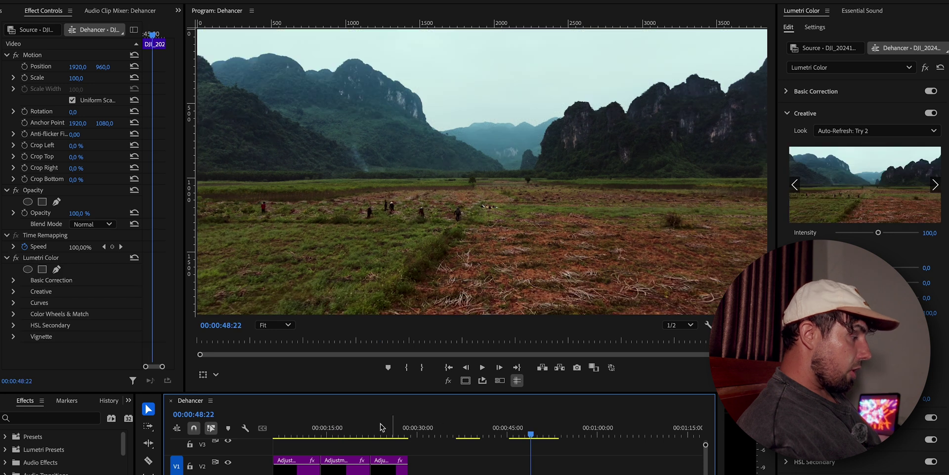
click(336, 431)
click(537, 434)
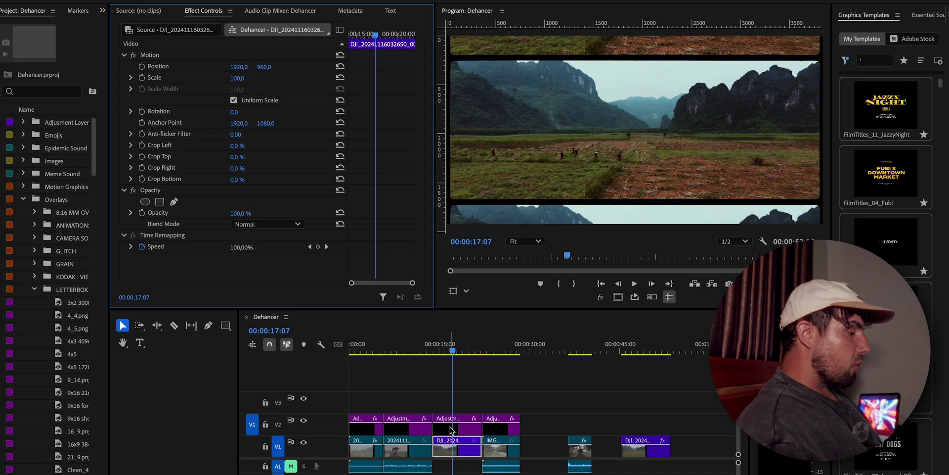
click(451, 431)
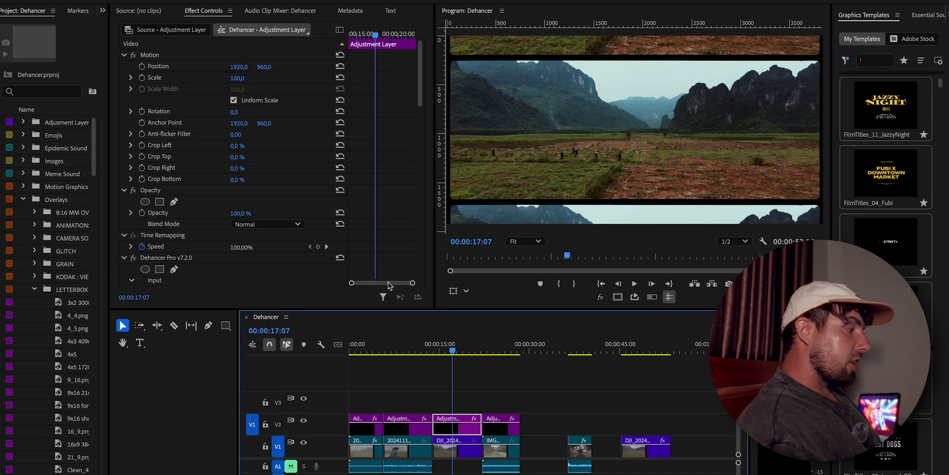
scroll(357, 159, down, 10)
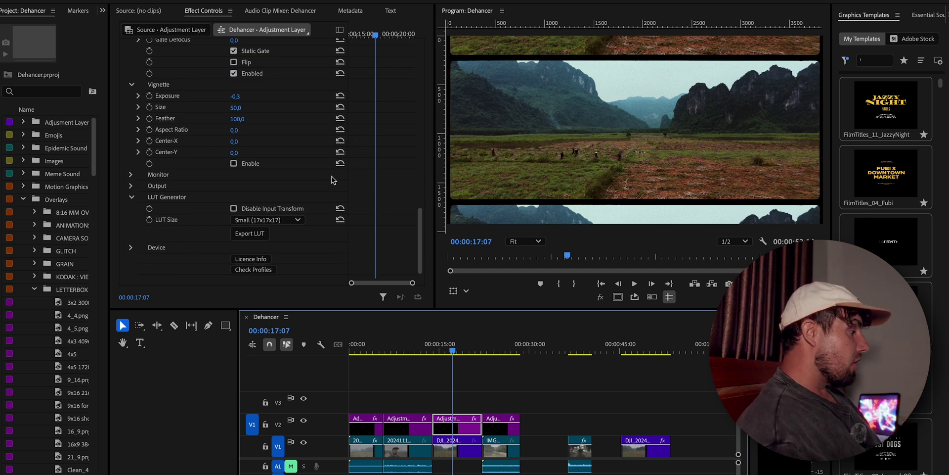
scroll(332, 179, down, 1)
scroll(332, 179, up, 3)
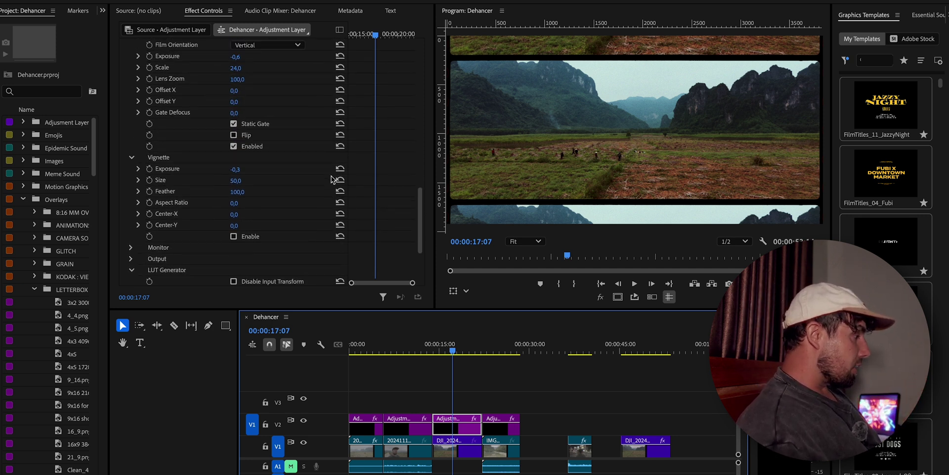
scroll(541, 365, right, 5)
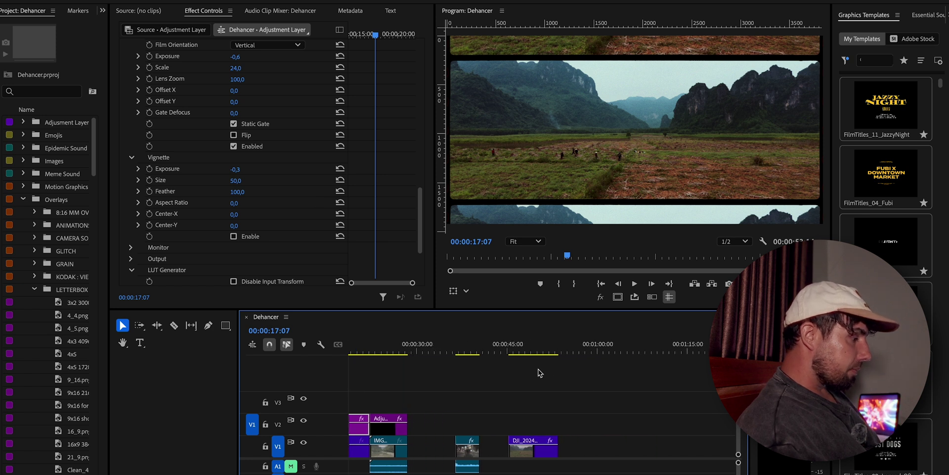
click(527, 360)
click(533, 355)
scroll(530, 398, right, 10)
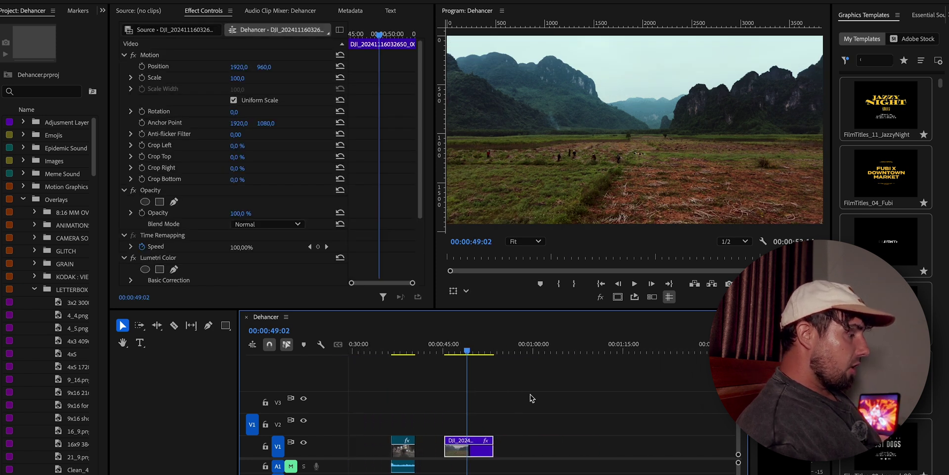
Place an adjustment layer over the night street clip 20240729_C4864.MP4 on V2 and apply Dehancer Pro v7.2.0 to it.
scroll(530, 398, left, 10)
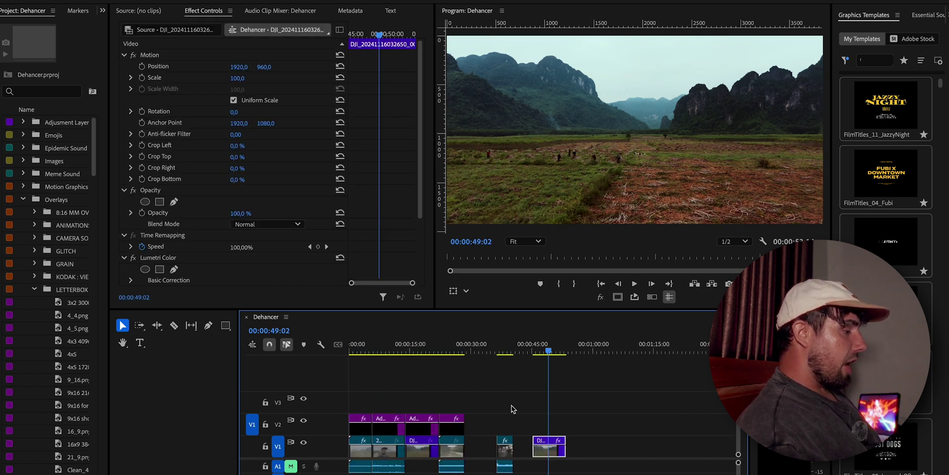
scroll(512, 408, up, 5)
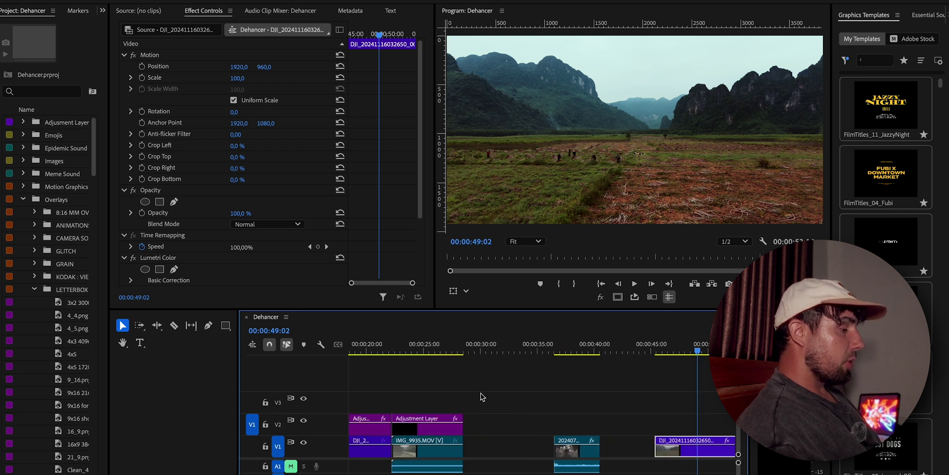
click(568, 347)
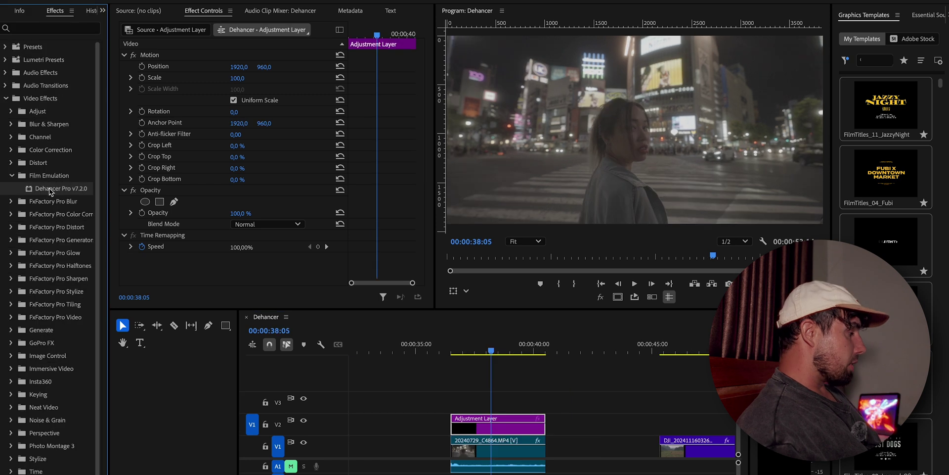
drag(59, 188, 507, 426)
Set Dehancer's input to the Sony Alpha 7 IV S-Log3 camera, exposure 0.3, temperature -20 and tint 13, and enable Kodak Portra 400 film.
scroll(257, 174, down, 5)
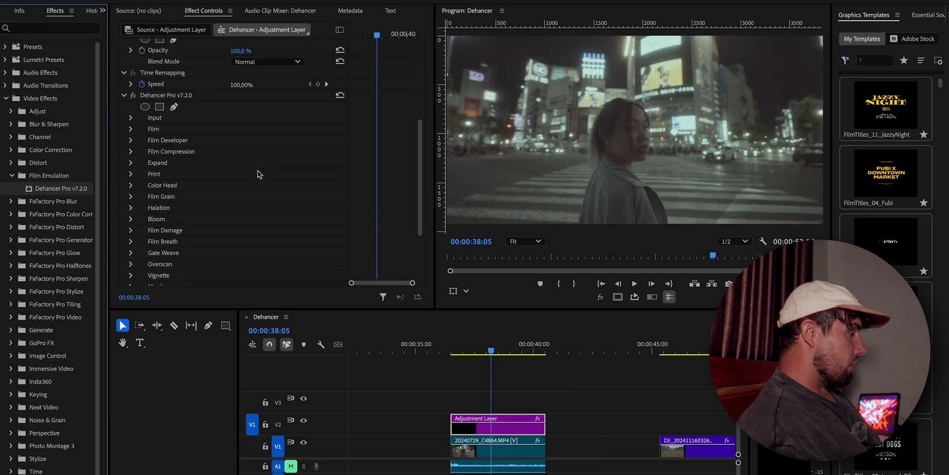
click(131, 118)
click(277, 132)
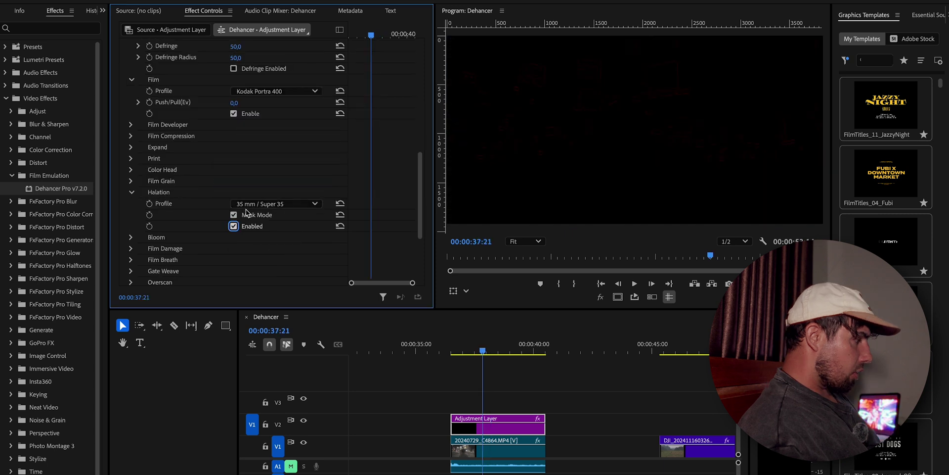
Enable Halation on the night shot with the 8 mm / Super 8 No Remjet profile and turn its Mask Mode off.
click(260, 203)
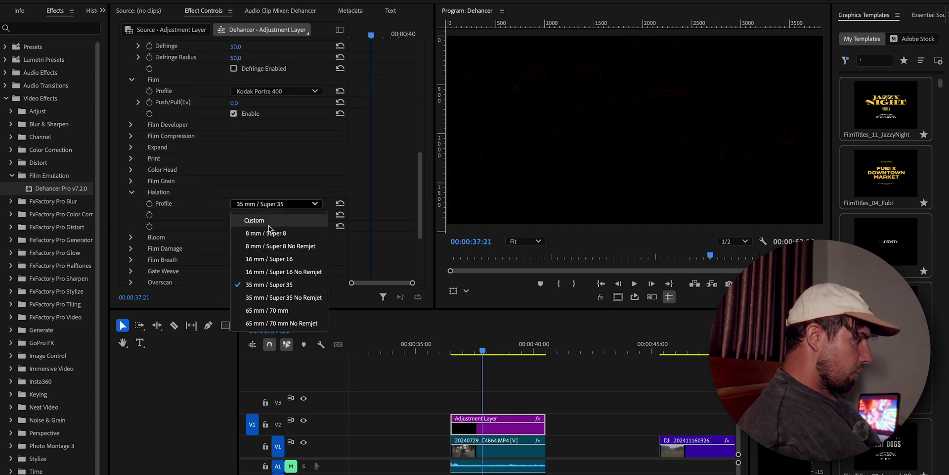
click(269, 243)
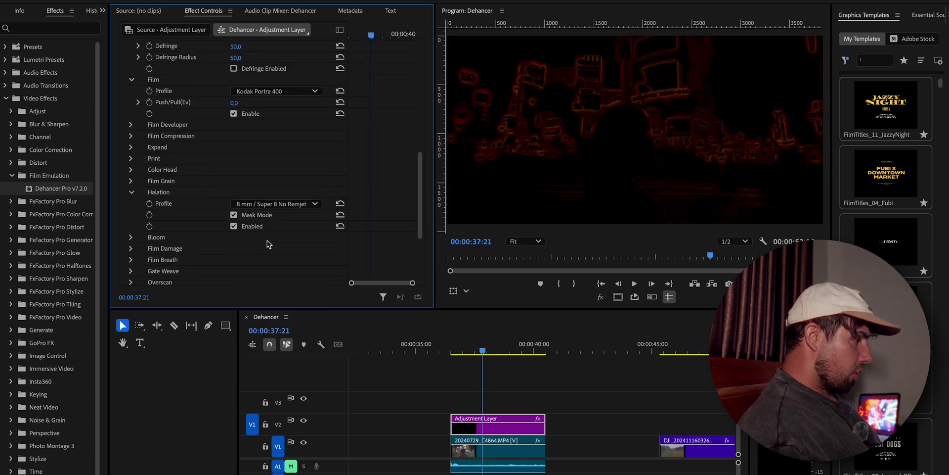
click(233, 215)
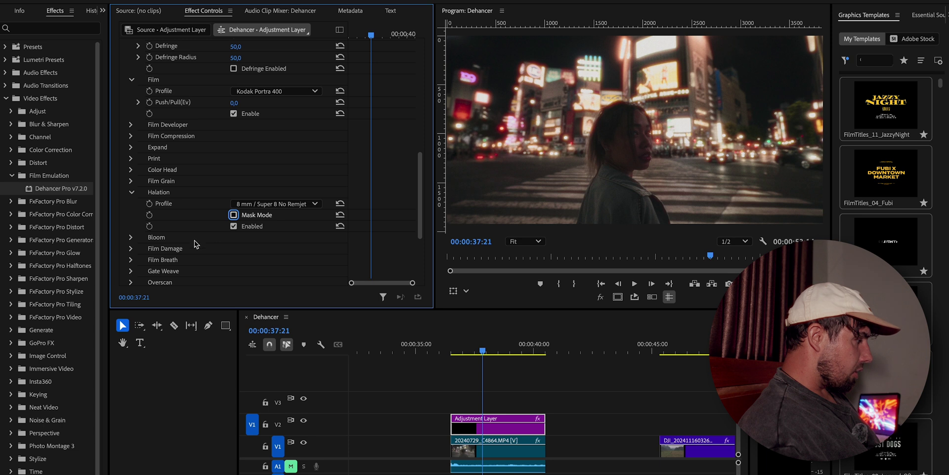
Enable Bloom on the night shot with the 35 mm / Super 35 profile, leaving its Mask Mode off.
click(131, 238)
click(234, 259)
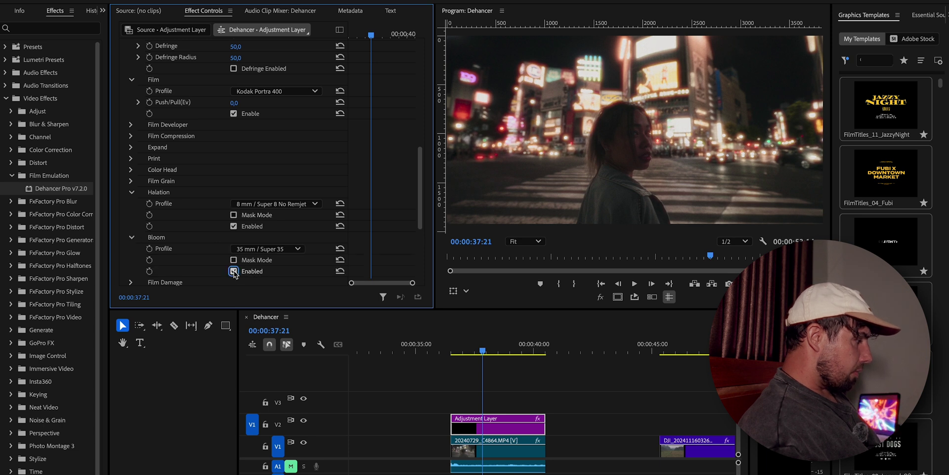
click(267, 248)
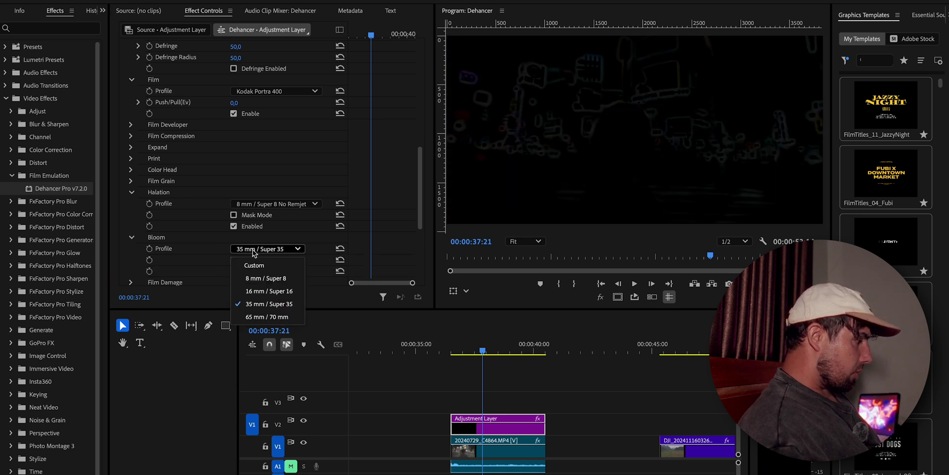
click(269, 307)
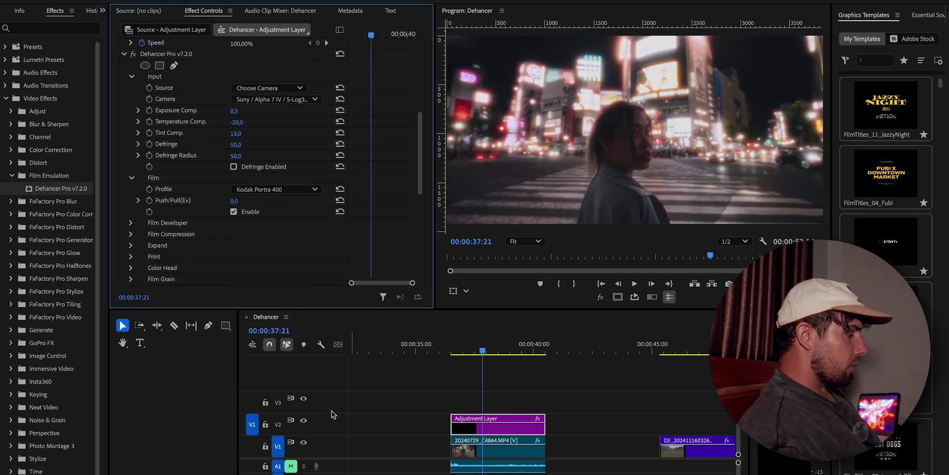
Compare the night shot with and without the V2 adjustment layer, and play it from 00:00:36:17 in a maximized Program view.
click(304, 420)
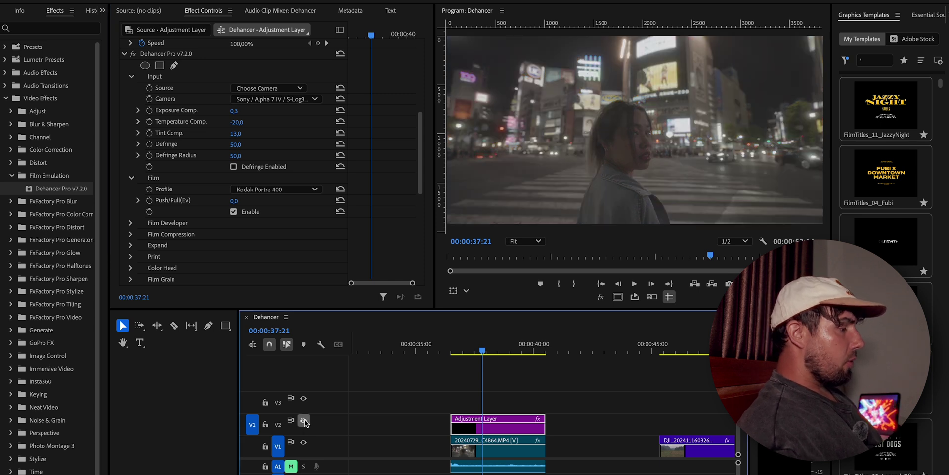
click(304, 420)
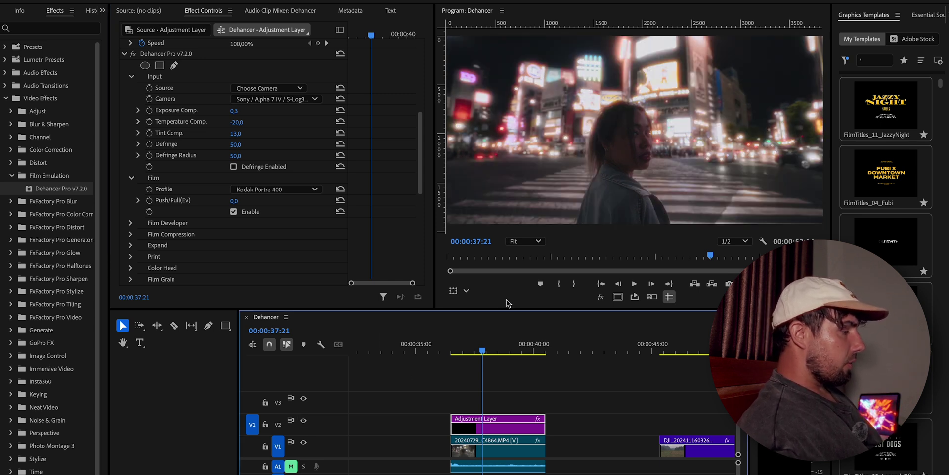
key(grave)
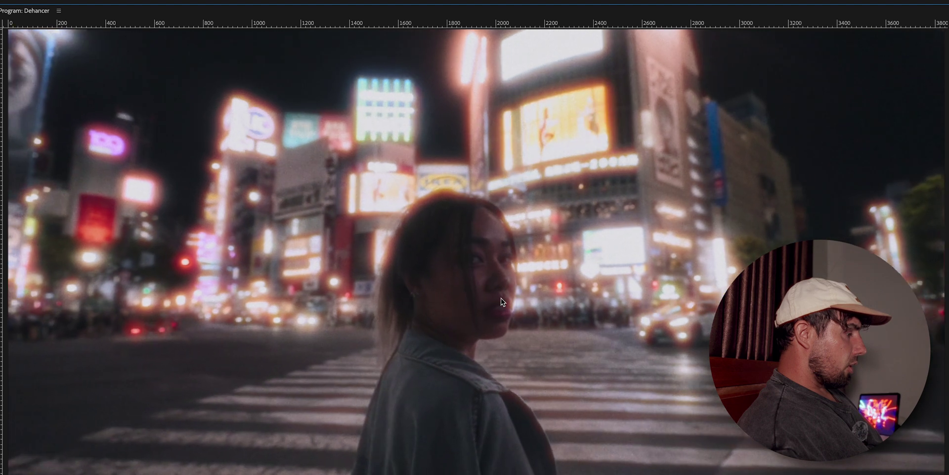
key(grave)
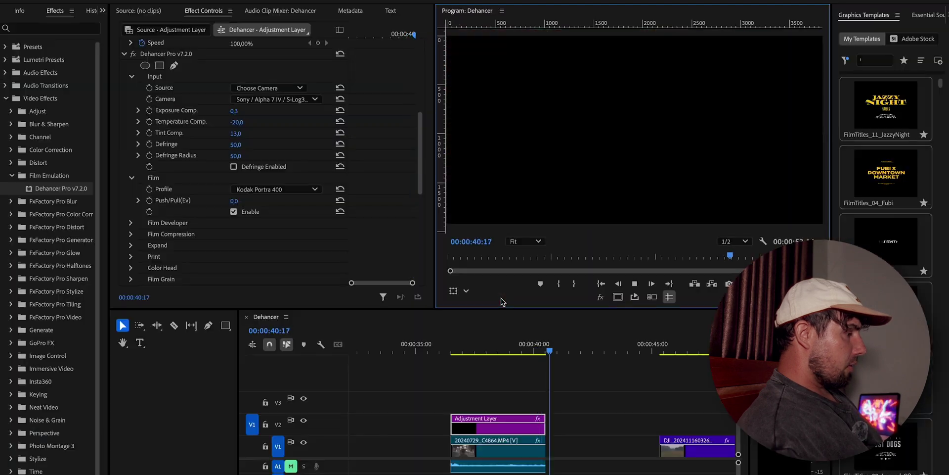
click(455, 342)
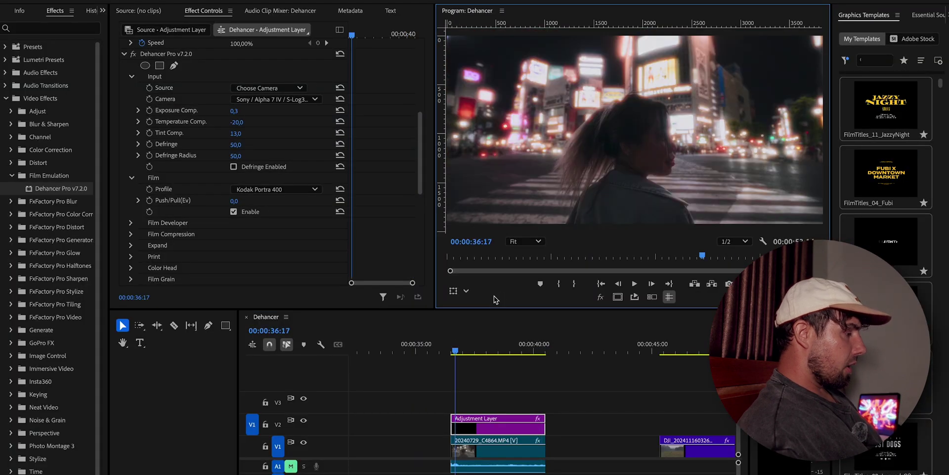
key(grave)
key(space)
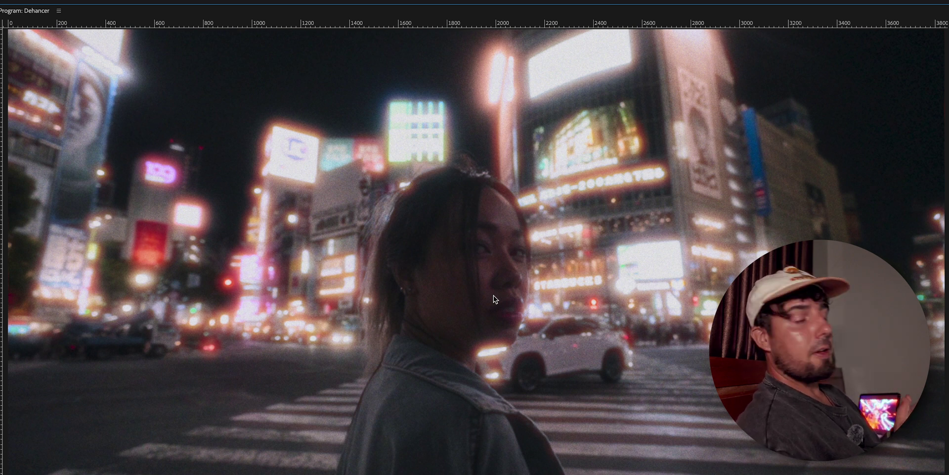
key(grave)
Review the roadside talking shot at 00:00:11:11, the Dehancer drone shot at 00:00:17:09 and its LUT copy at 00:00:46:16.
click(411, 345)
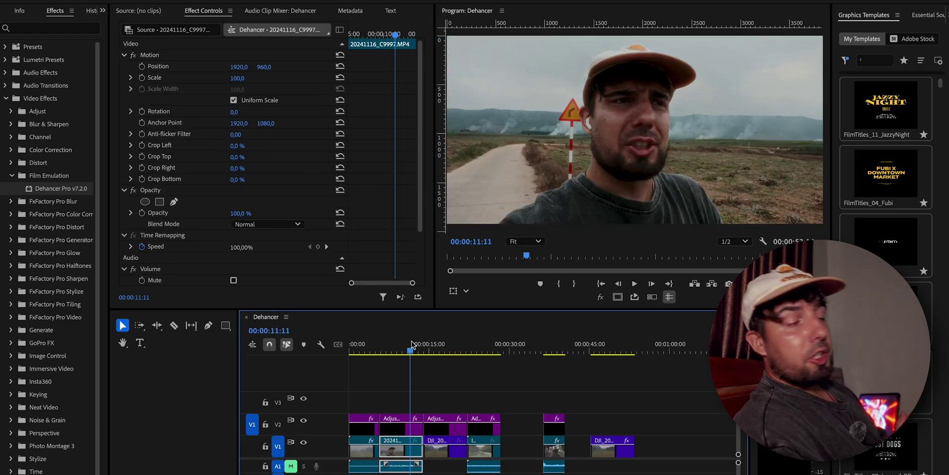
click(443, 348)
scroll(514, 411, down, 1)
scroll(514, 411, down, 3)
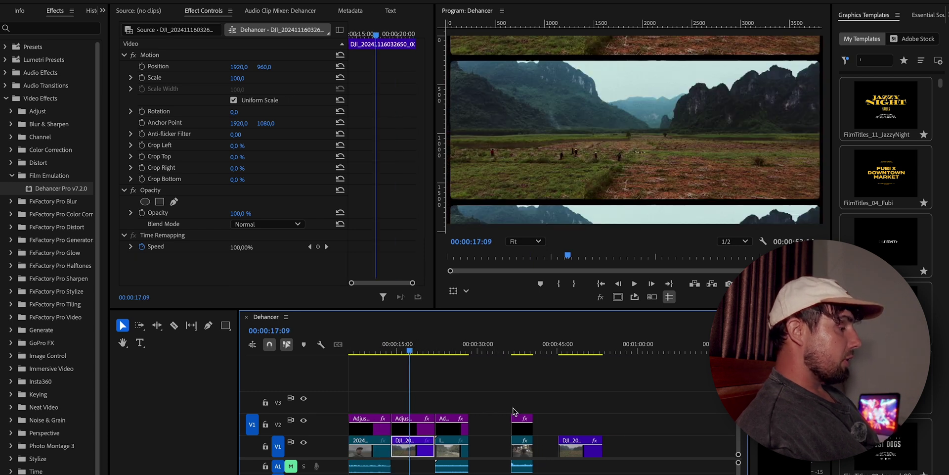
click(534, 352)
scroll(548, 369, up, 4)
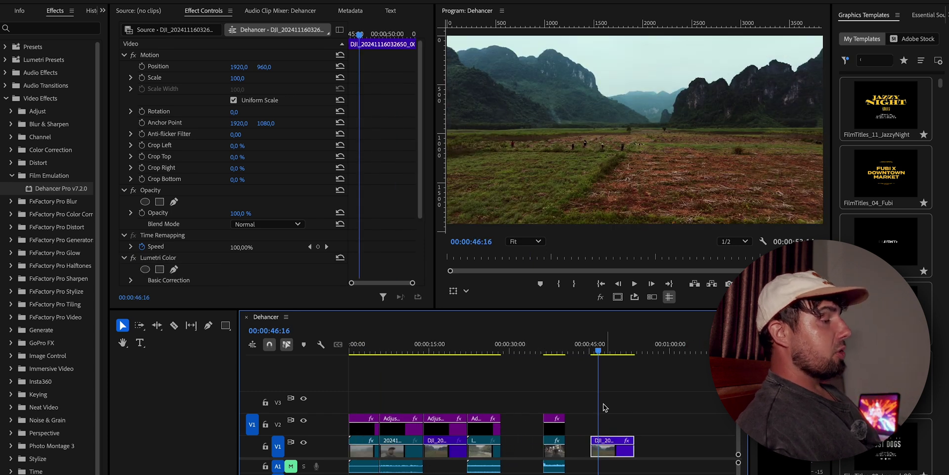